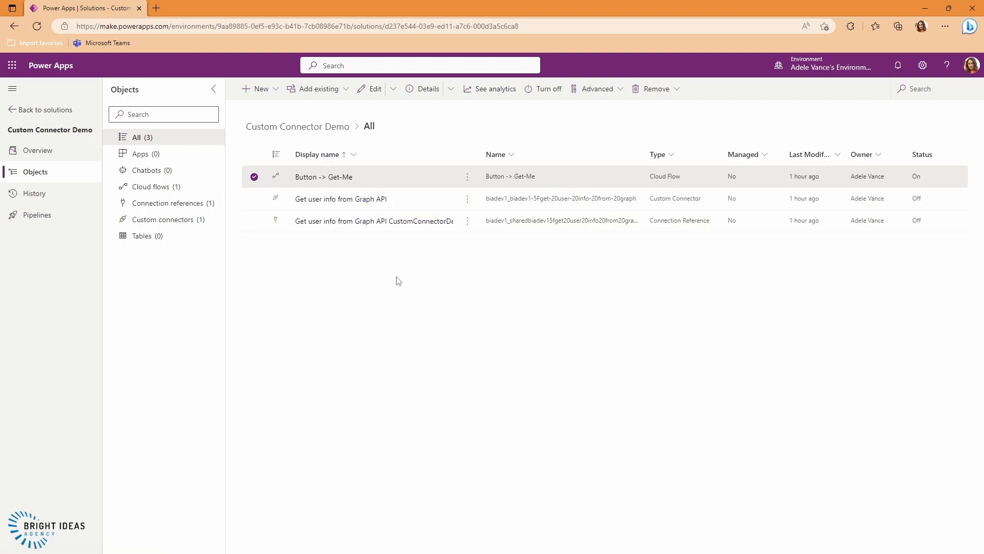
Run a manual test of the Button -> Get-Me flow and inspect its profile-data outputs
{"action": "left_click", "coordinate": [466, 177]}
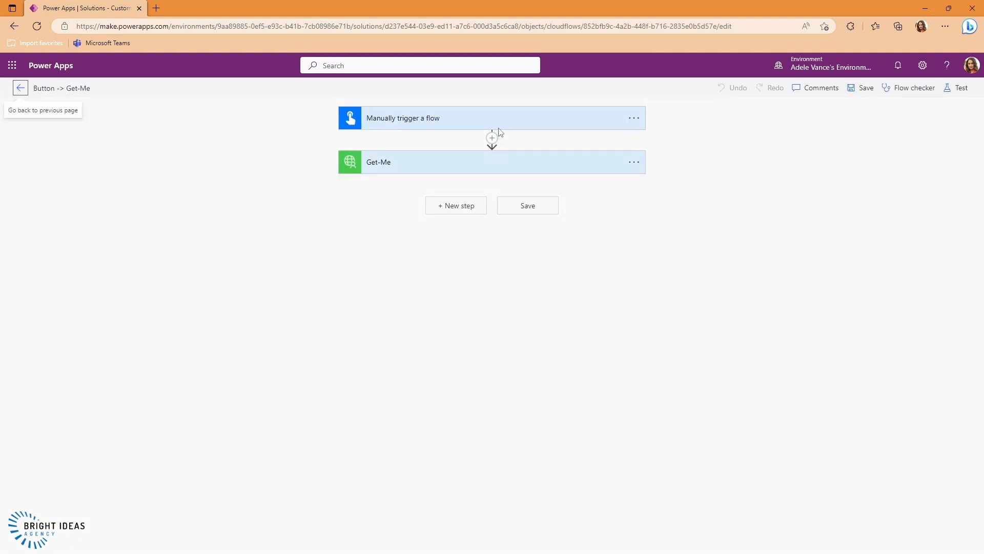
{"action": "left_click", "coordinate": [452, 200]}
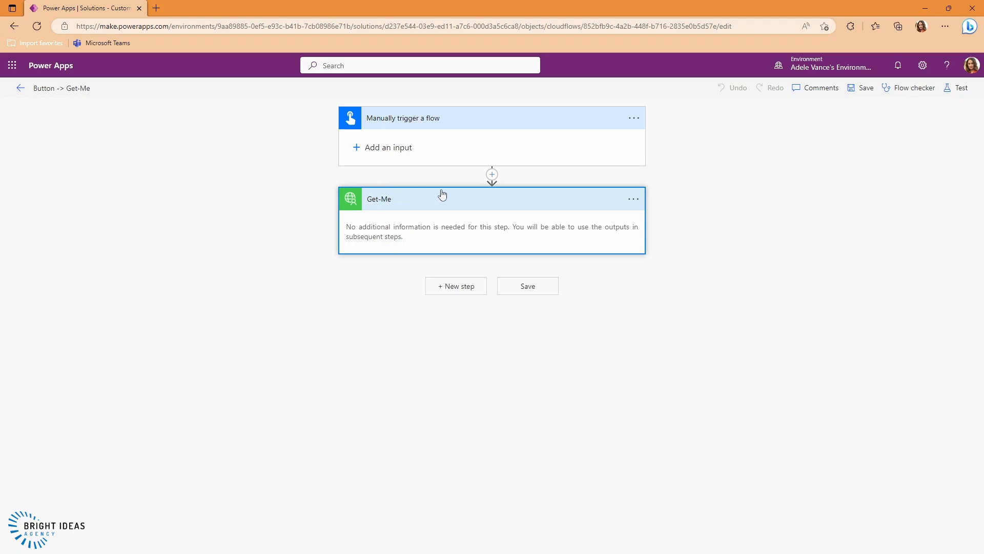
{"action": "left_click", "coordinate": [959, 88]}
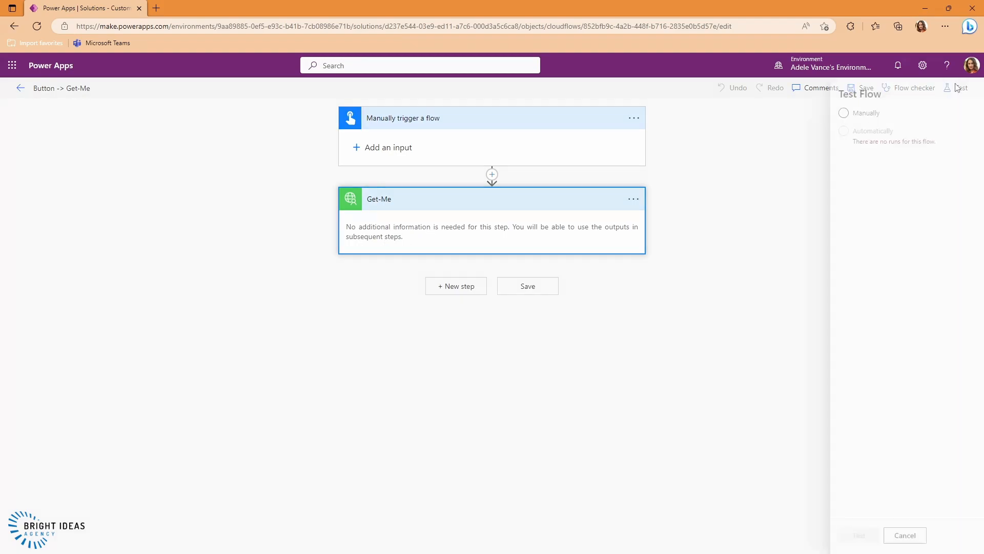
{"action": "left_click", "coordinate": [823, 113]}
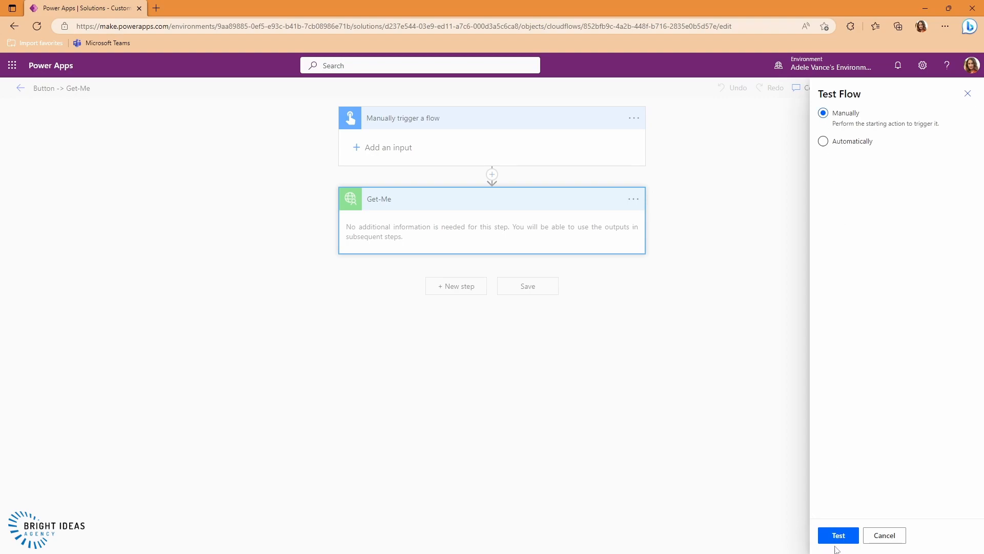
{"action": "left_click", "coordinate": [838, 539]}
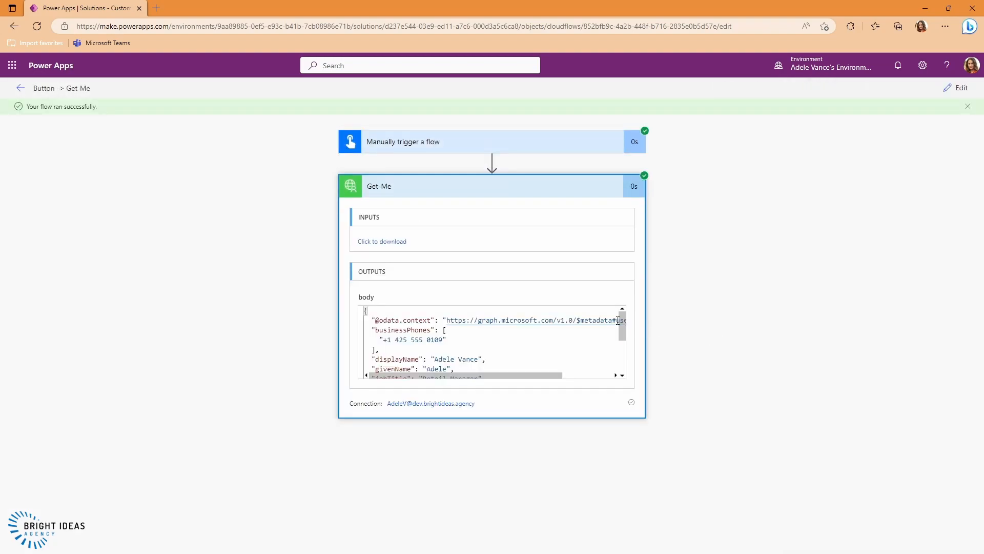
{"action": "mouse_move", "coordinate": [621, 321]}
{"action": "left_mouse_down"}
{"action": "mouse_move", "coordinate": [622, 358]}
{"action": "mouse_move", "coordinate": [622, 317]}
{"action": "left_mouse_up"}
Start exporting Custom Connector Demo as managed and set its version to 1.0.0.2
{"action": "left_click", "coordinate": [20, 88]}
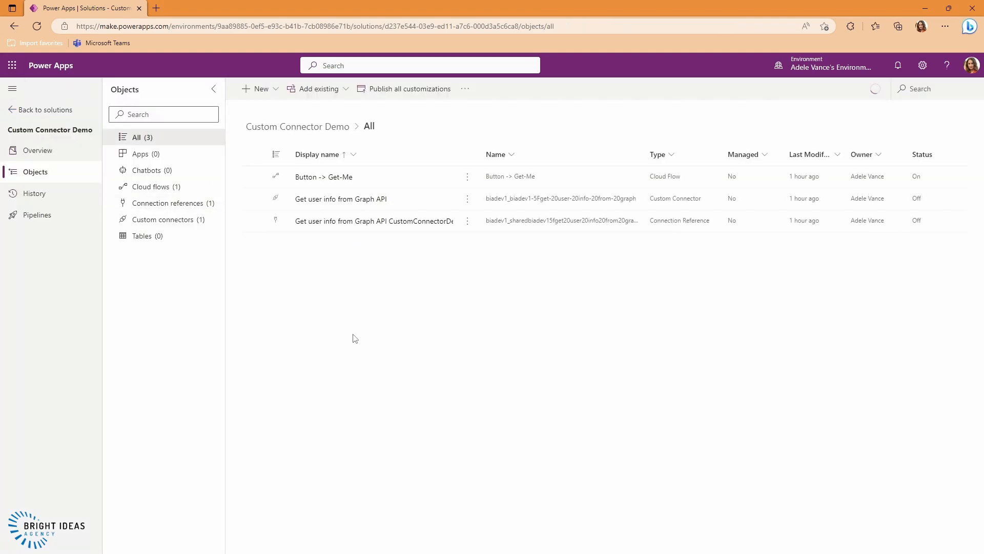
{"action": "left_click", "coordinate": [32, 152]}
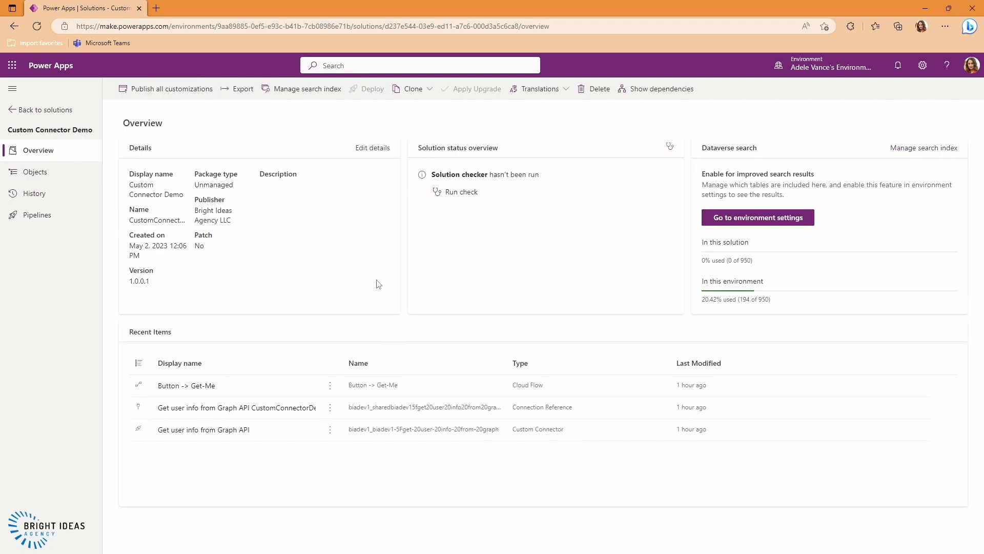
{"action": "left_click", "coordinate": [243, 89]}
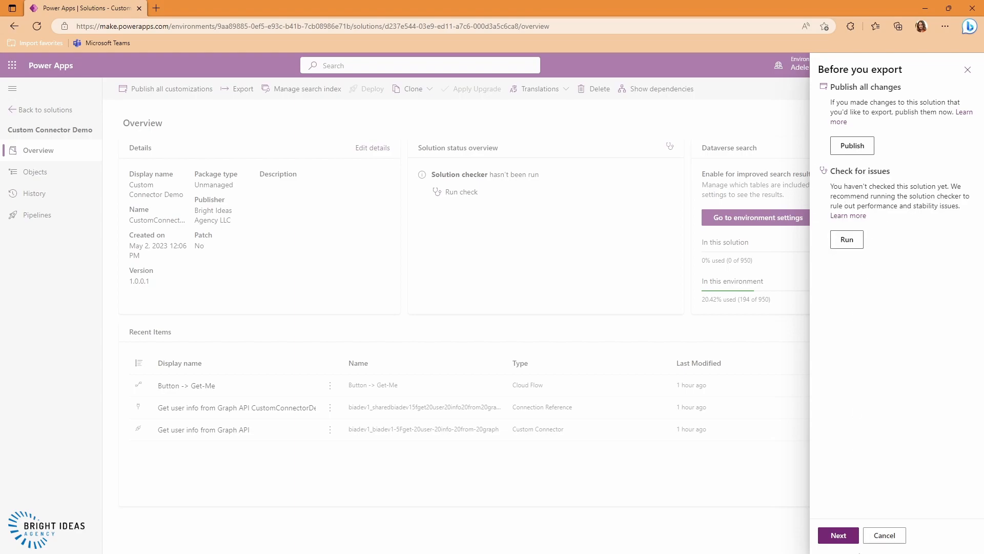
{"action": "left_click", "coordinate": [839, 536]}
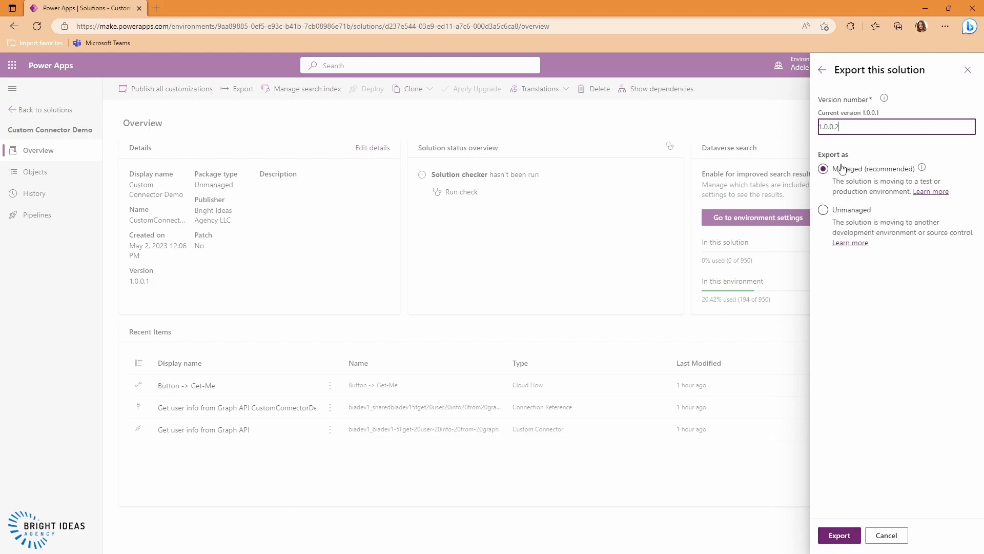
{"action": "left_click", "coordinate": [887, 121]}
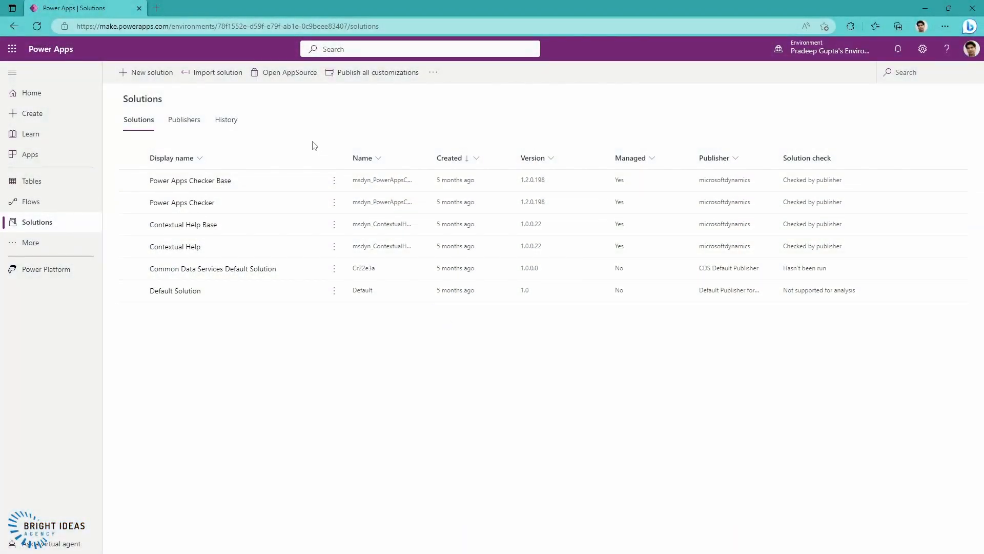
Begin importing the managed Custom Connector Demo zip into the second environment
{"action": "left_click", "coordinate": [219, 72]}
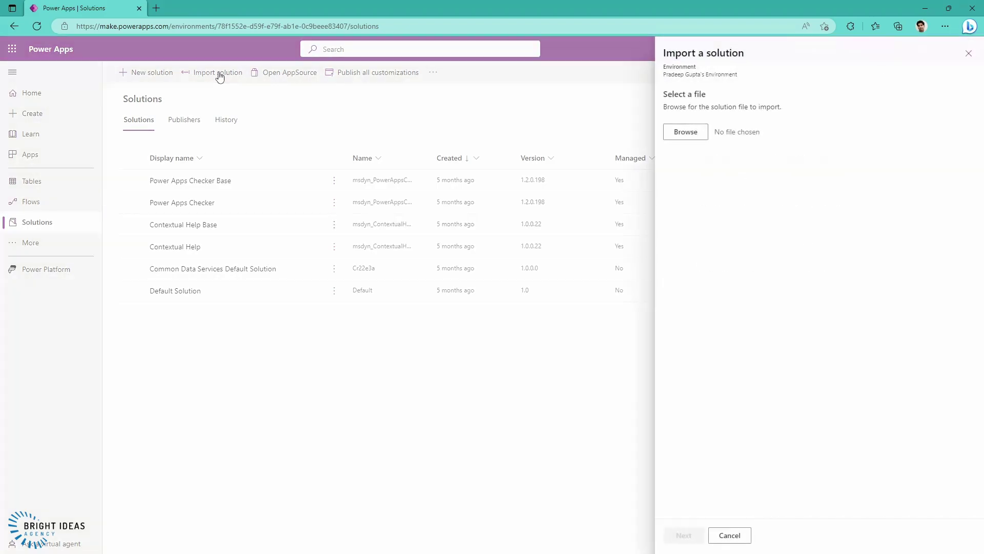
{"action": "left_click", "coordinate": [685, 131]}
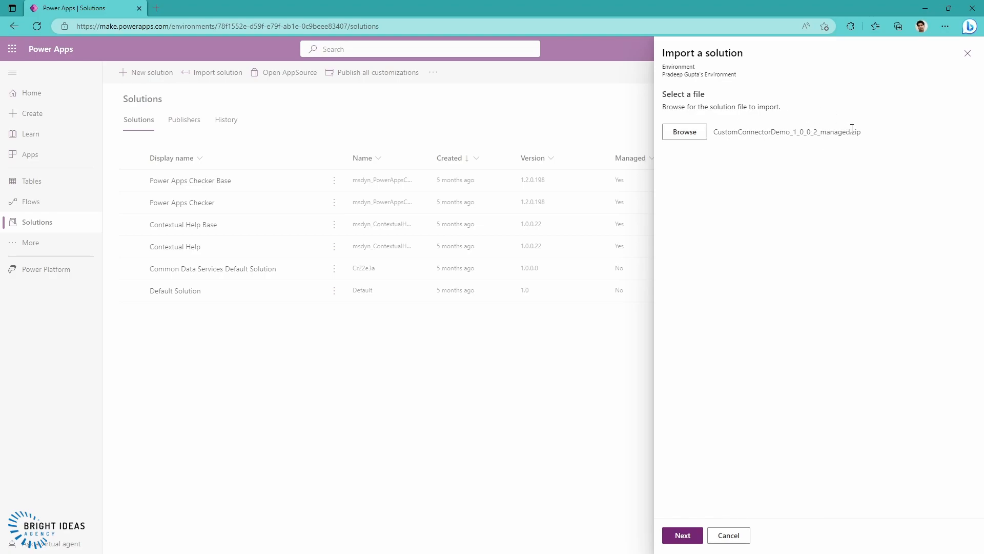
{"action": "left_click", "coordinate": [674, 534]}
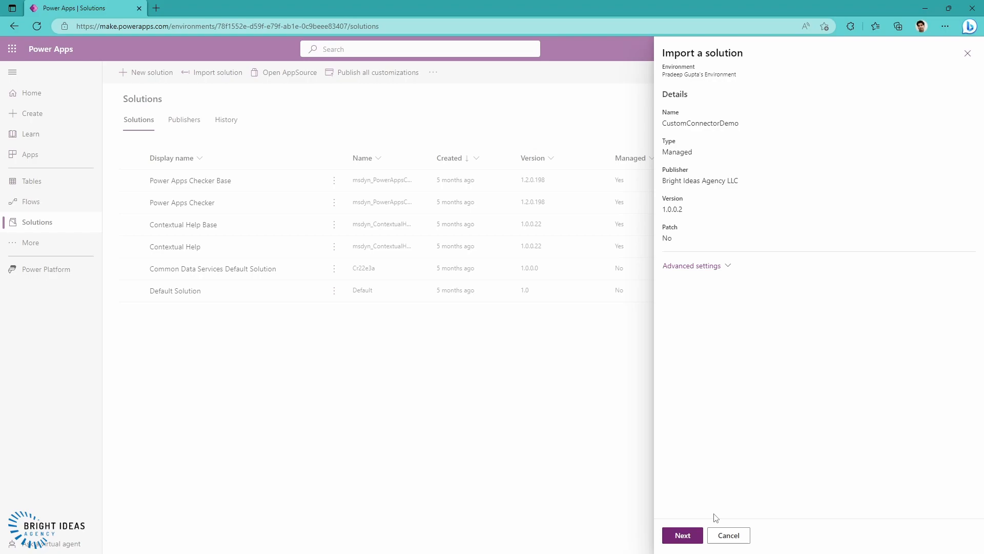
{"action": "left_click", "coordinate": [694, 538]}
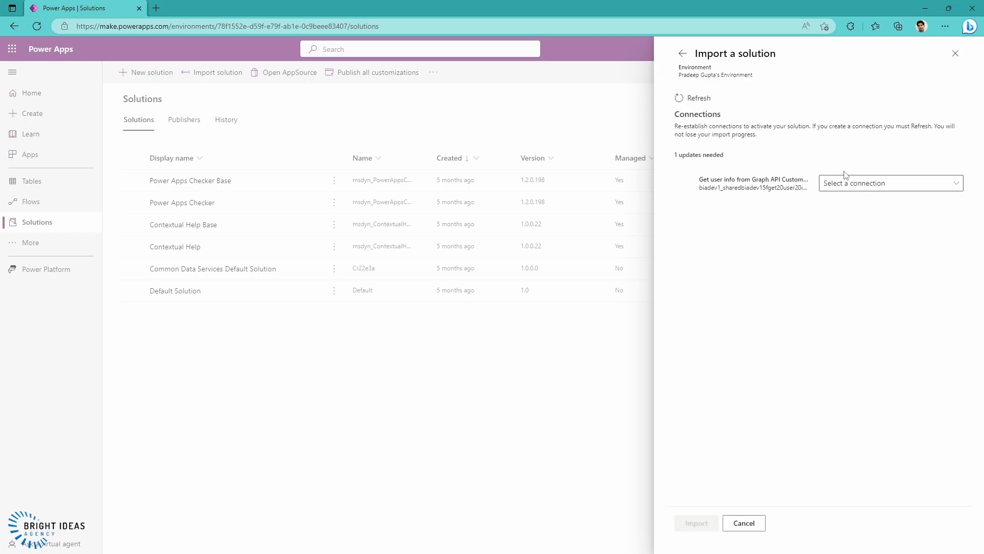
Attempt a new Graph API connection, dismiss the connector error and refresh the available connections
{"action": "left_click", "coordinate": [907, 192]}
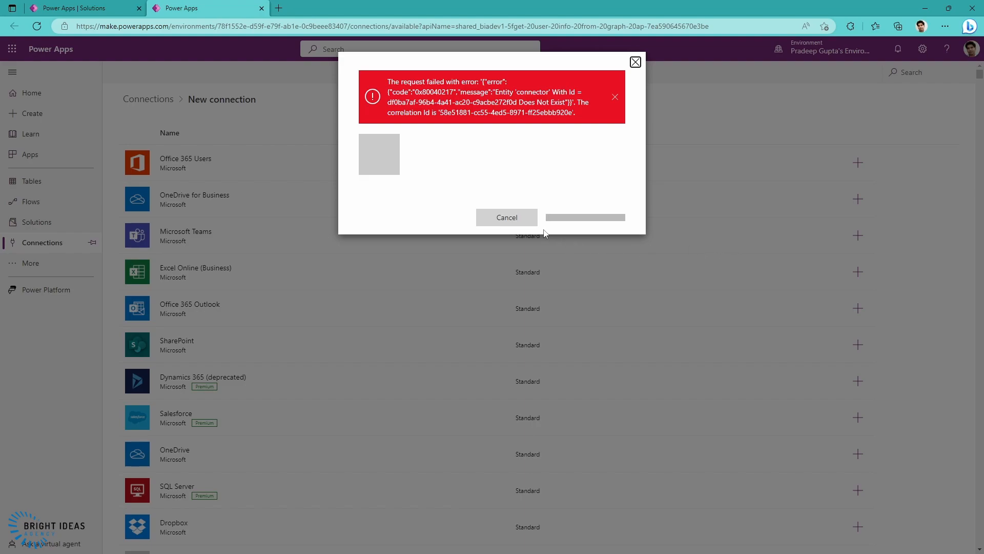
{"action": "left_click", "coordinate": [510, 220]}
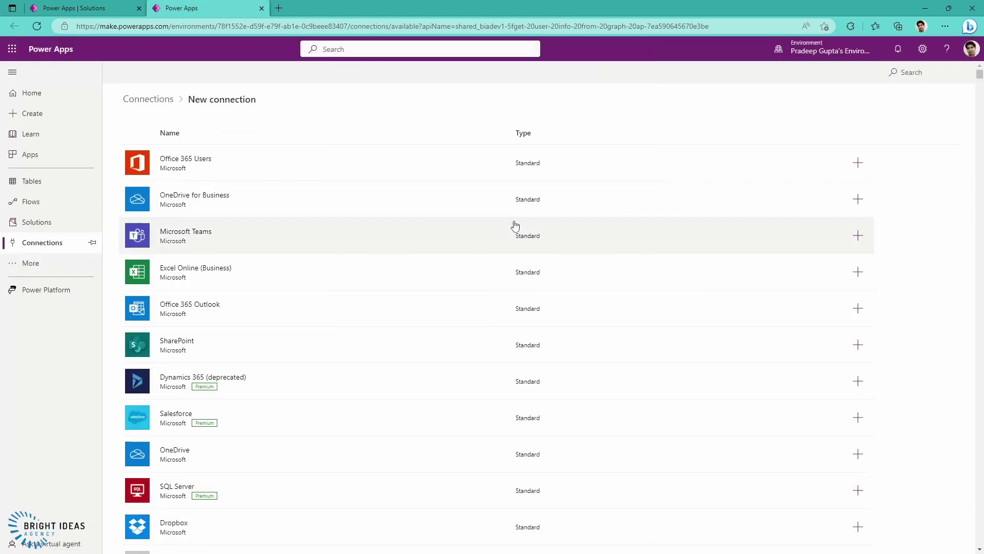
{"action": "left_click", "coordinate": [120, 11]}
{"action": "left_click", "coordinate": [514, 333]}
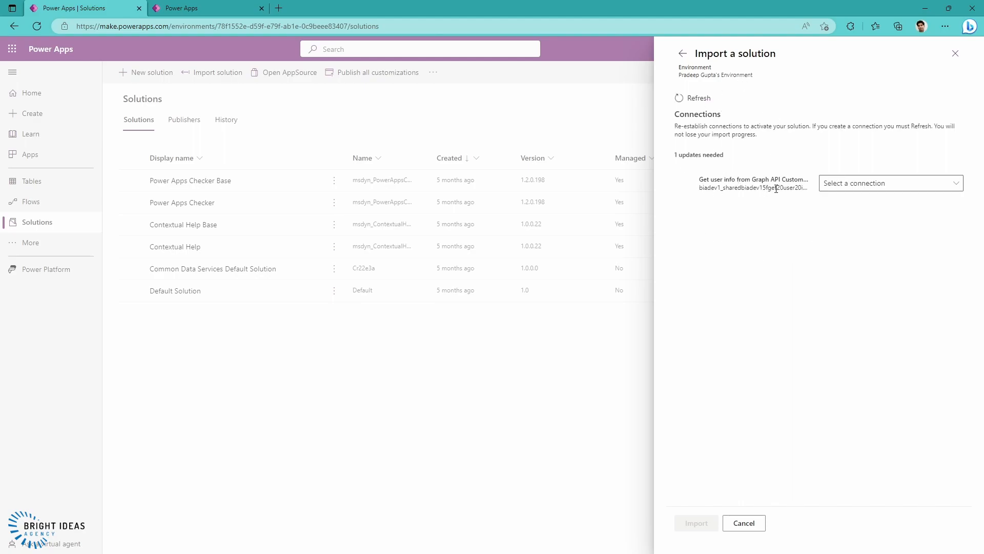
{"action": "left_click", "coordinate": [881, 190]}
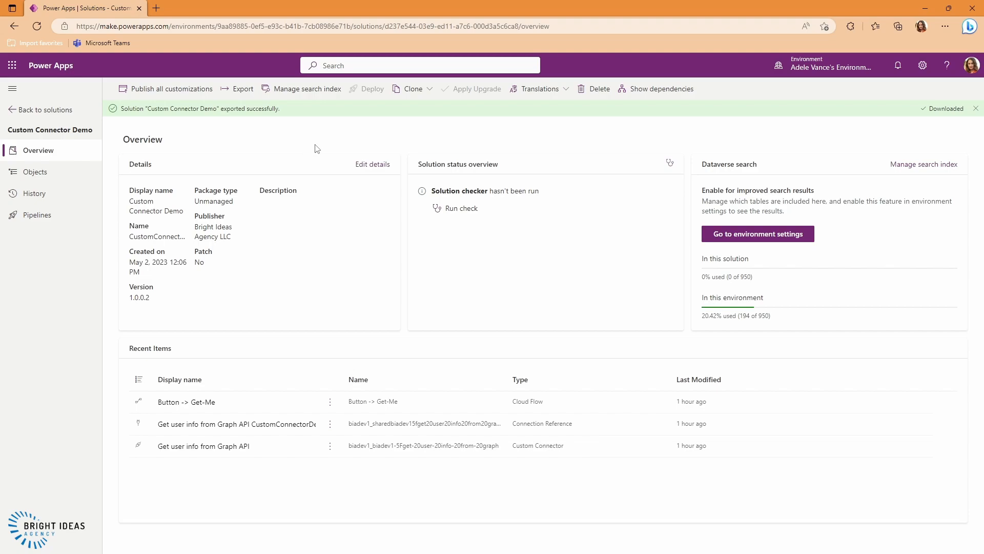
Create solution Custom Connector Demo 2 with publisher Bright Ideas Agency LLC
{"action": "left_click", "coordinate": [974, 109]}
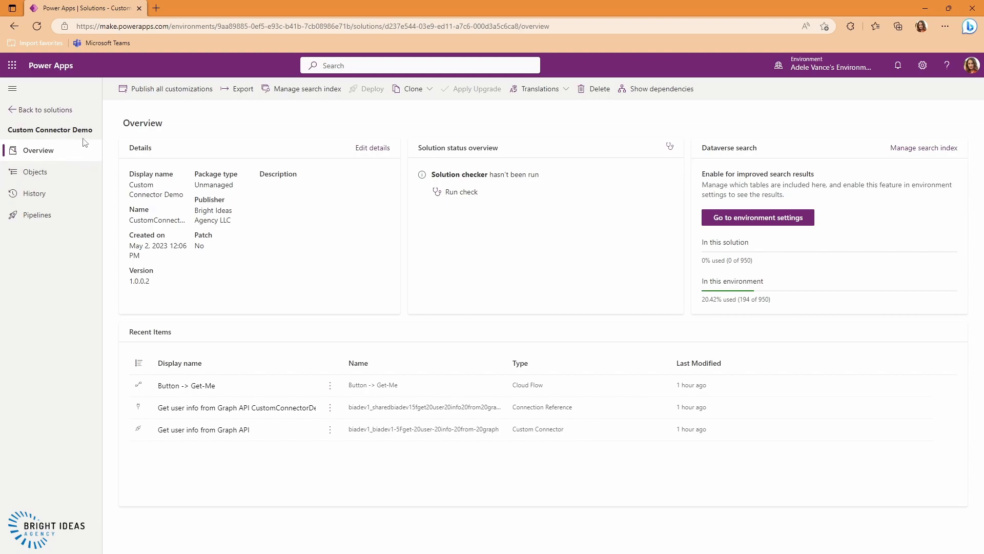
{"action": "left_click", "coordinate": [42, 110]}
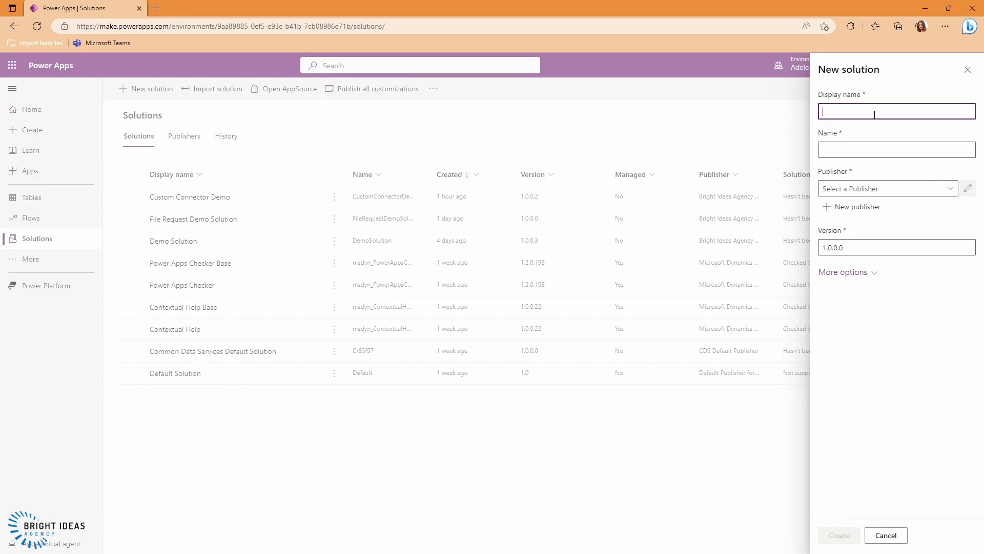
{"action": "type", "text": "Custom Connector Demo 2"}
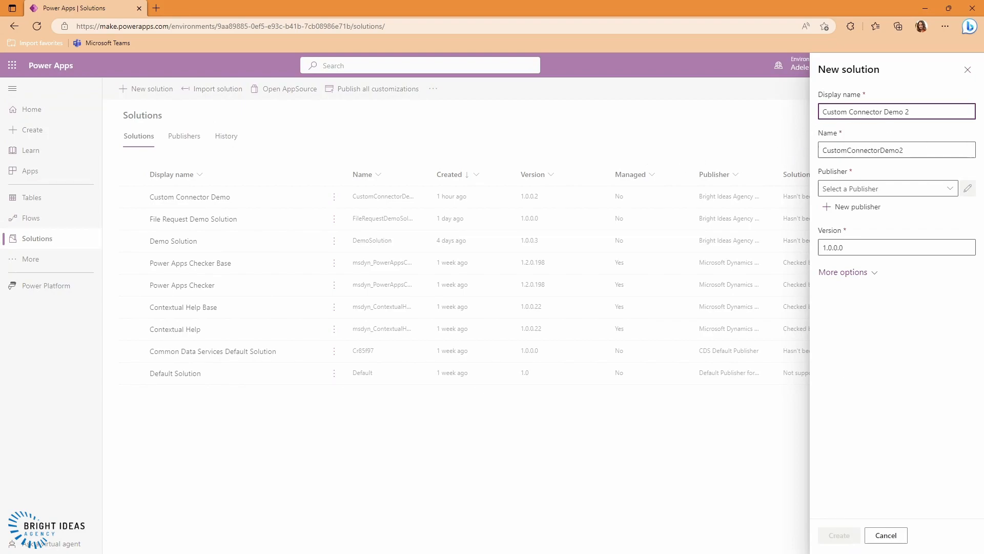
{"action": "left_click", "coordinate": [956, 189]}
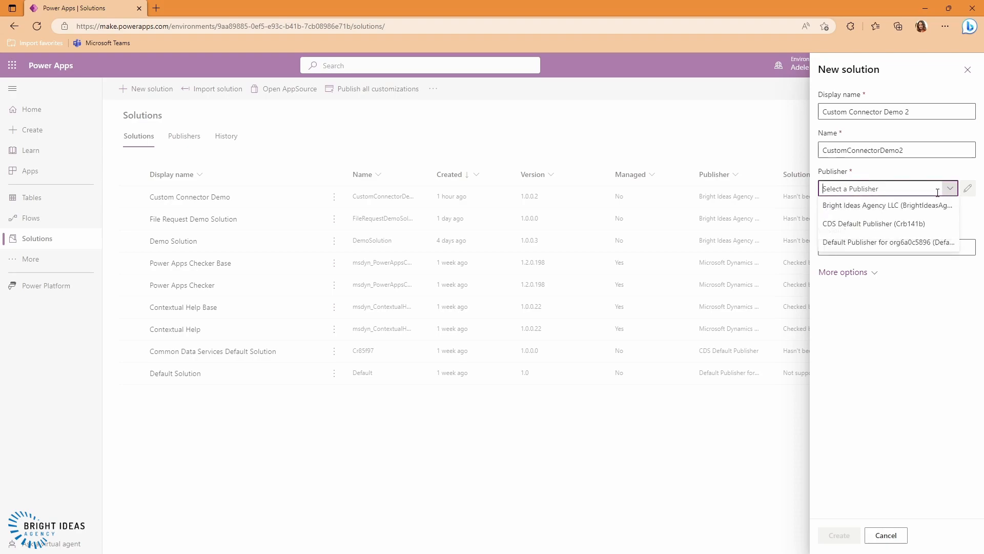
{"action": "left_click", "coordinate": [888, 206]}
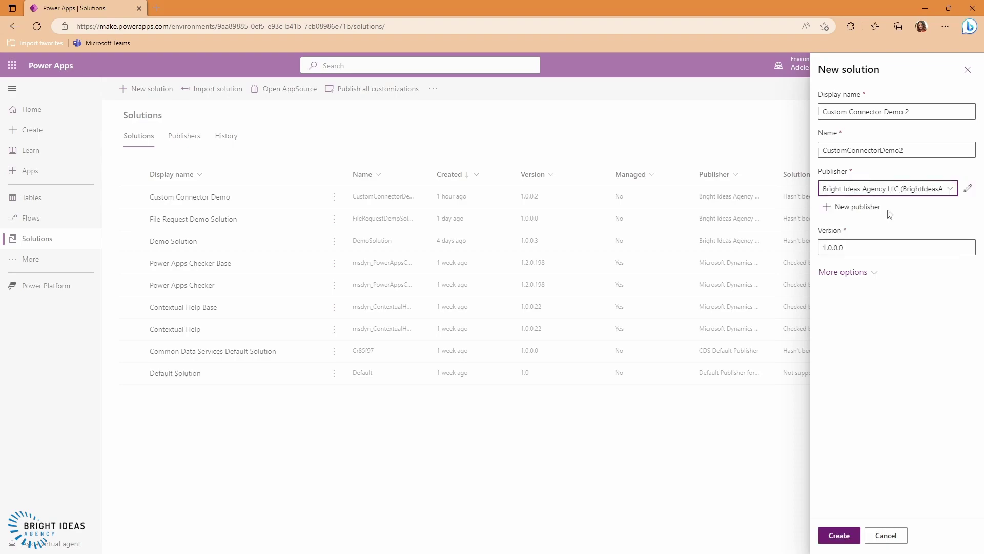
{"action": "left_click", "coordinate": [839, 542]}
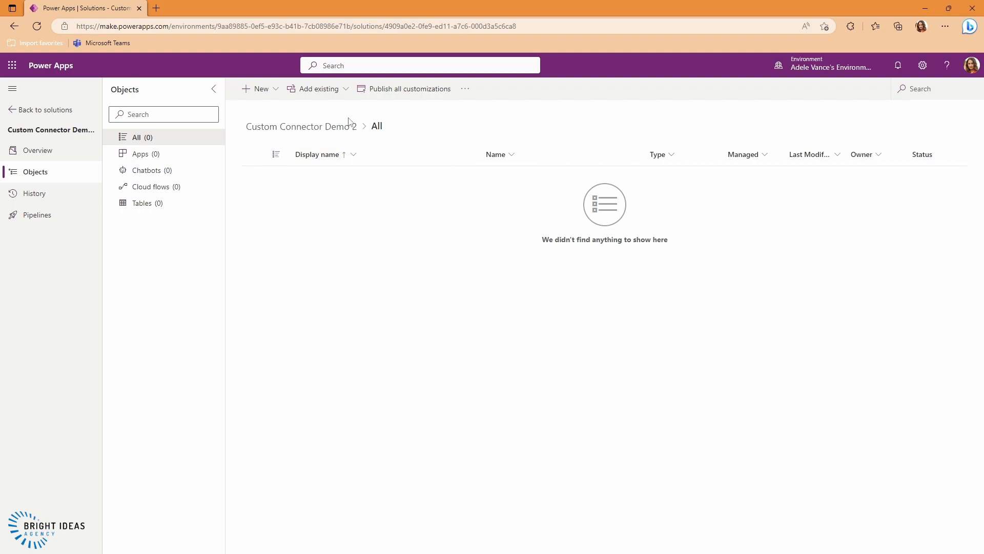
Add the existing Get user info from Graph API custom connector to the solution
{"action": "left_click", "coordinate": [345, 92]}
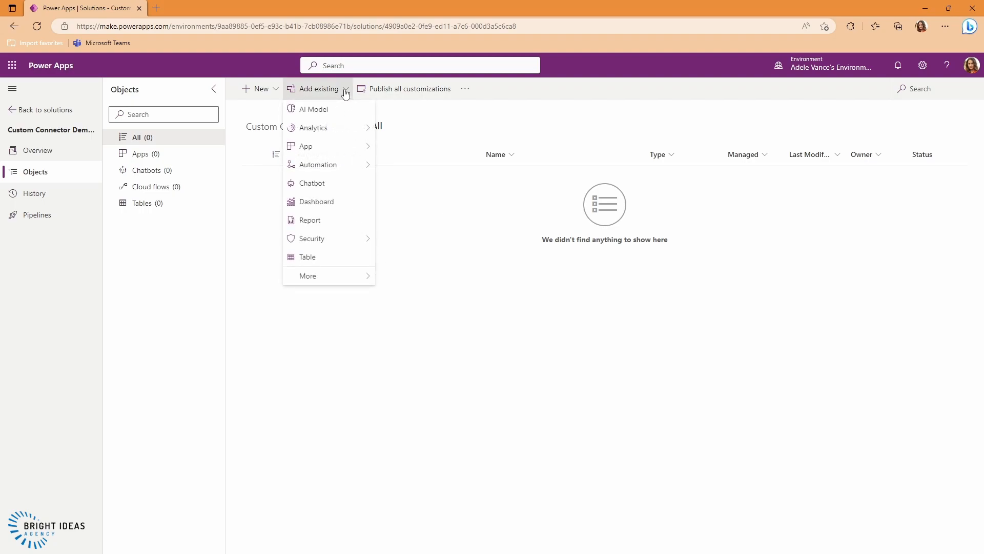
{"action": "mouse_move", "coordinate": [317, 164]}
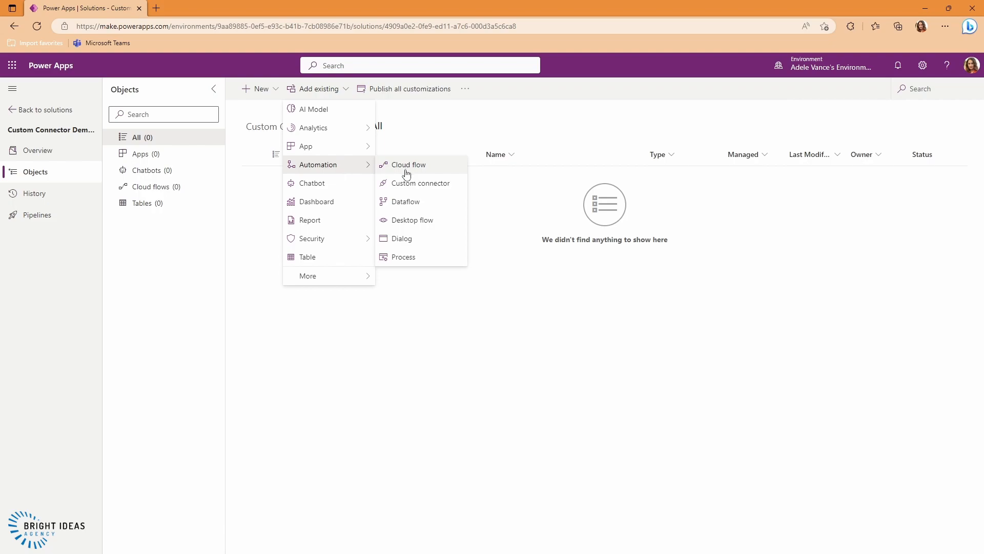
{"action": "left_click", "coordinate": [415, 184]}
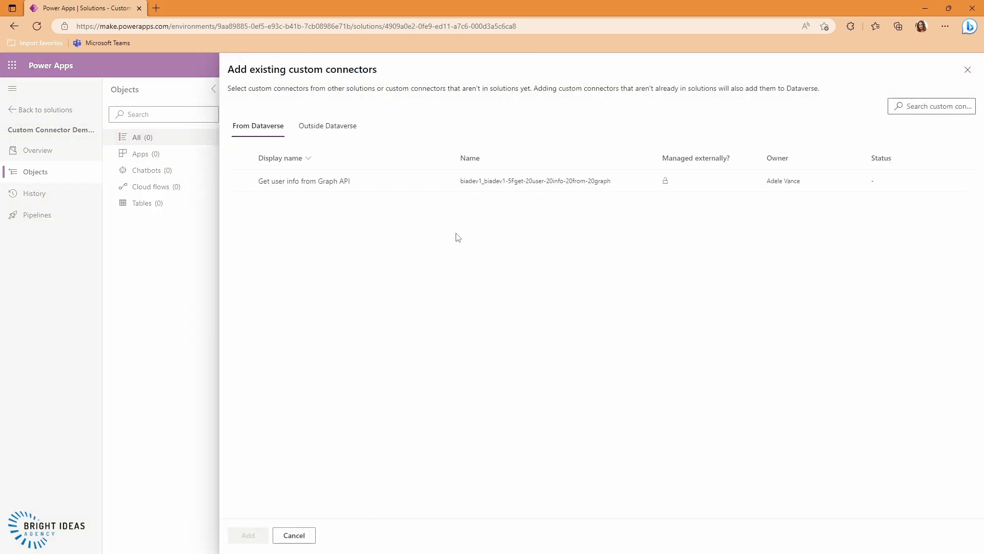
{"action": "left_click", "coordinate": [241, 181]}
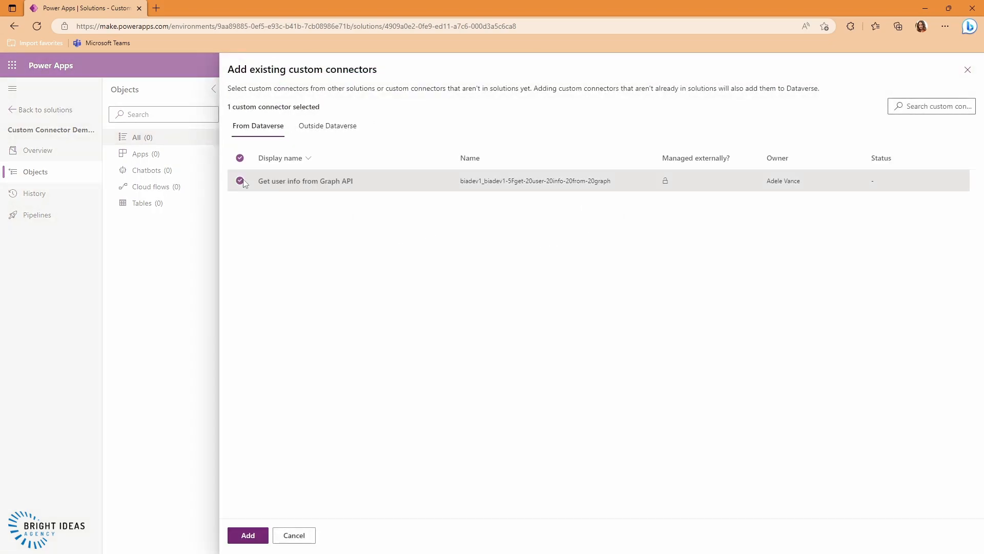
{"action": "left_click", "coordinate": [249, 536]}
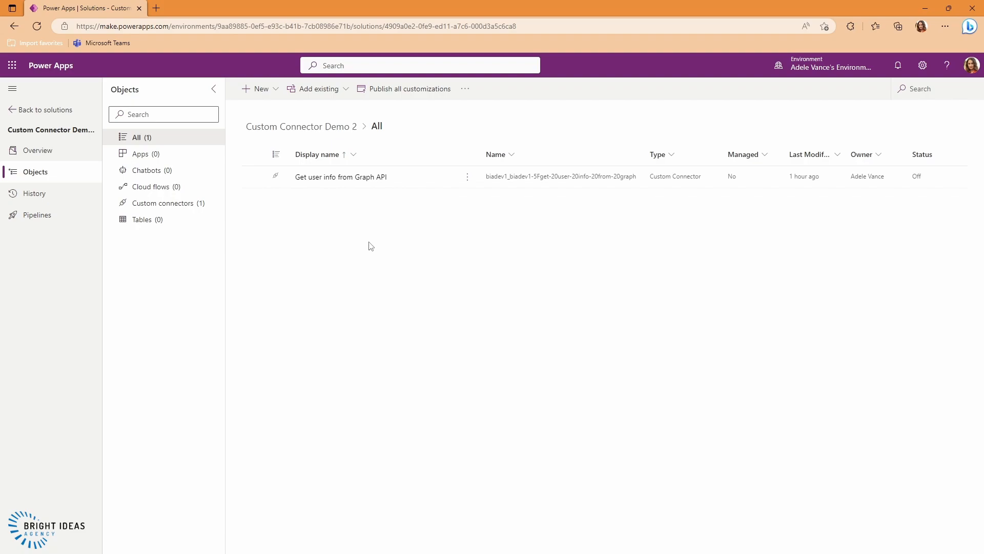
{"action": "mouse_move", "coordinate": [341, 176]}
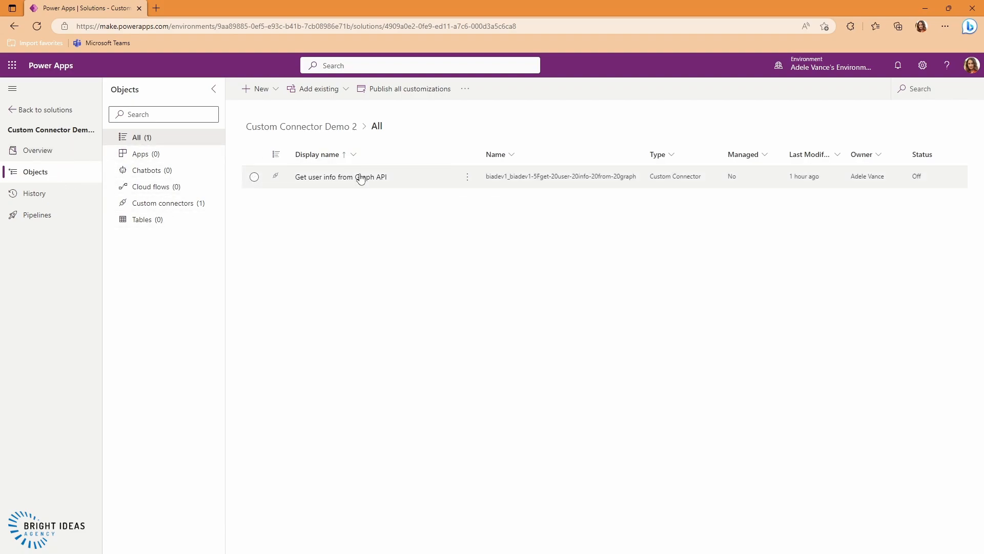
{"action": "left_click", "coordinate": [46, 152]}
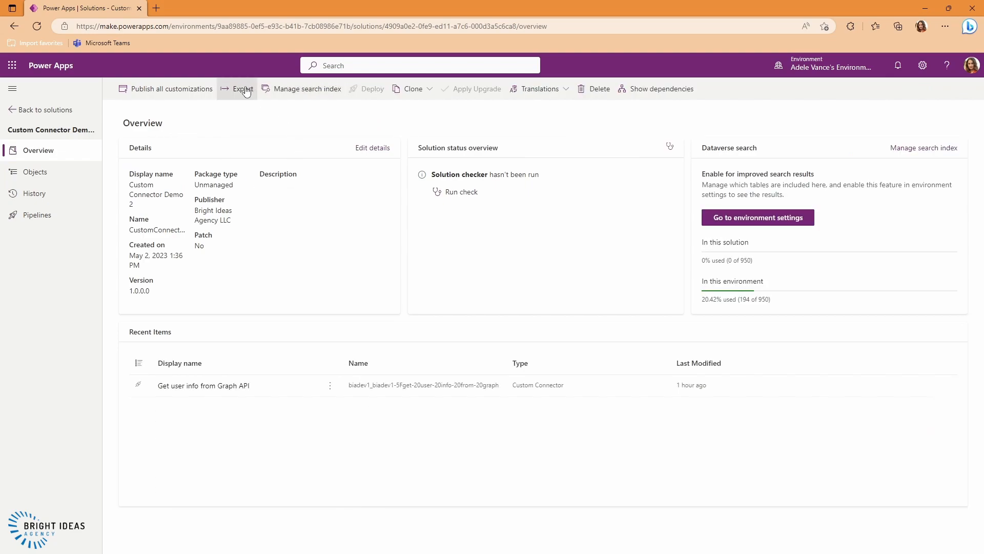
Export Custom Connector Demo 2 and import the managed zip into the second environment
{"action": "left_click", "coordinate": [241, 89]}
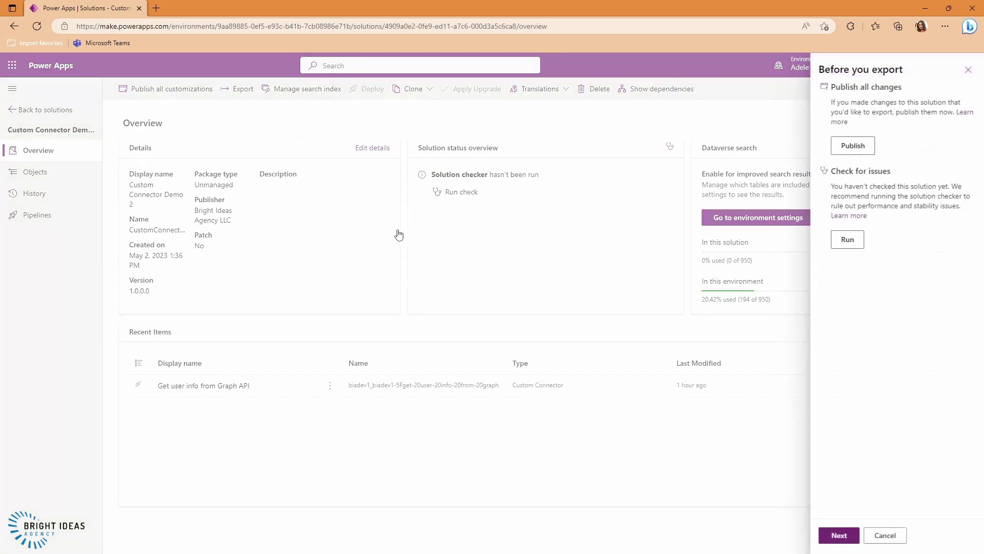
{"action": "left_click", "coordinate": [837, 536]}
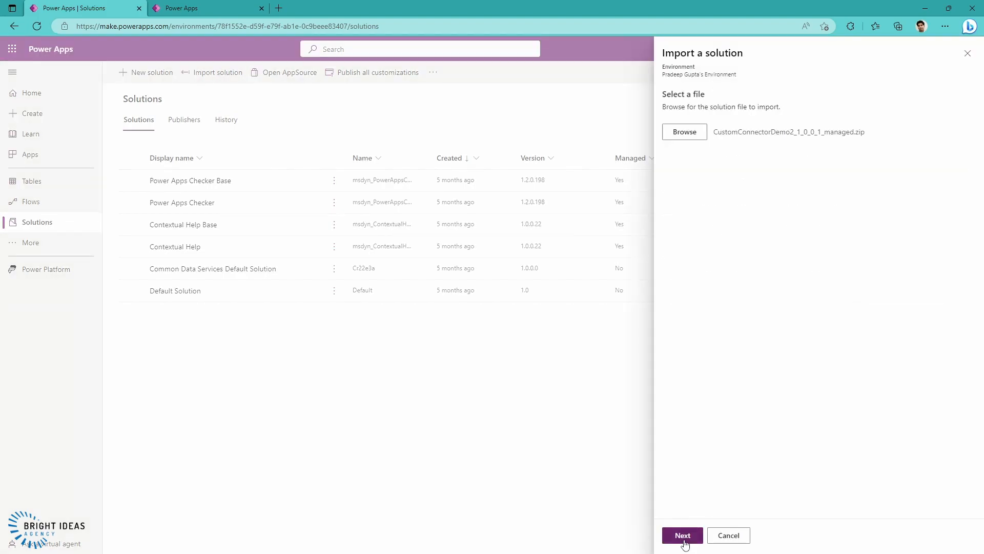
{"action": "left_click", "coordinate": [684, 536]}
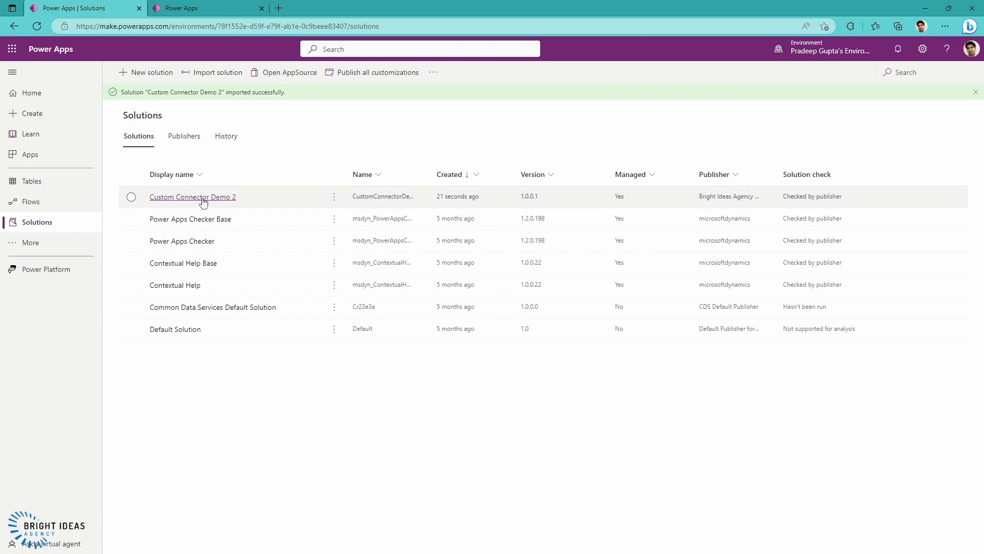
Open the imported connector's 2. Security settings for editing and start a new browser tab
{"action": "left_click", "coordinate": [177, 197]}
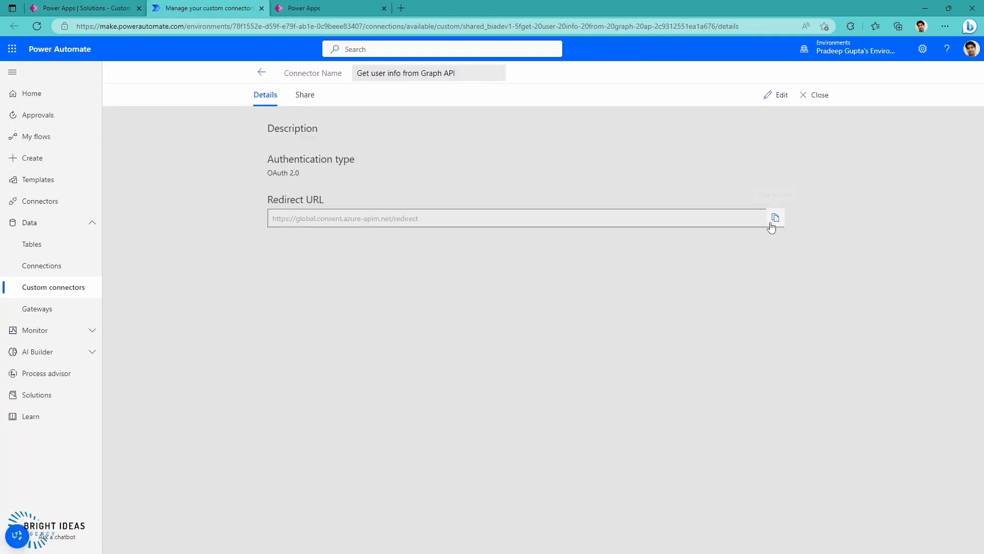
{"action": "left_click", "coordinate": [780, 104]}
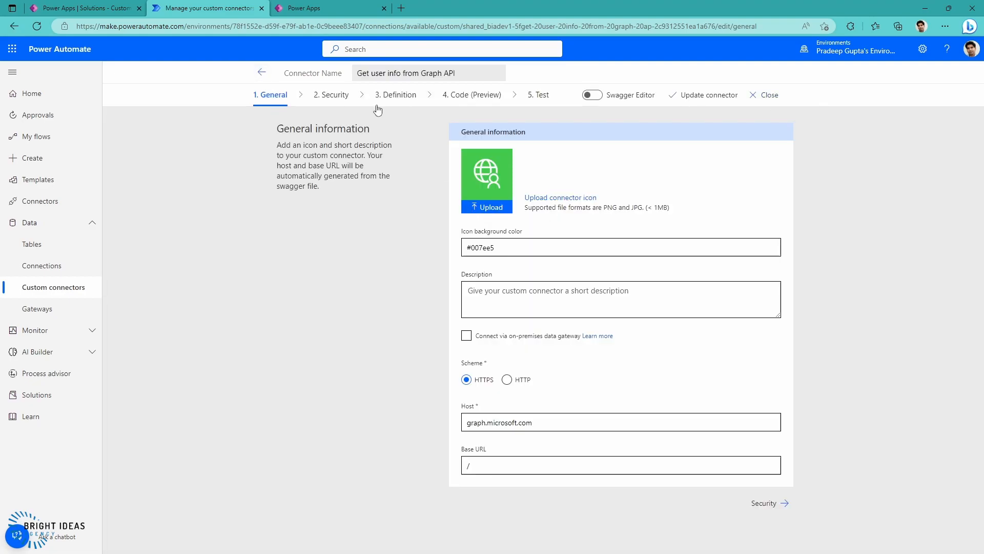
{"action": "left_click", "coordinate": [335, 101]}
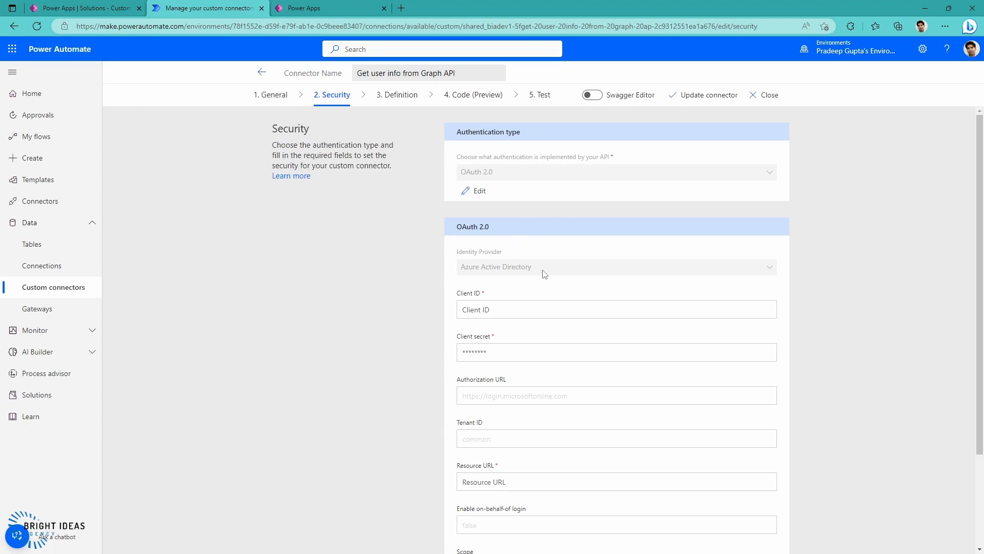
{"action": "scroll", "coordinate": [543, 274], "scroll_direction": "down", "scroll_amount": 2}
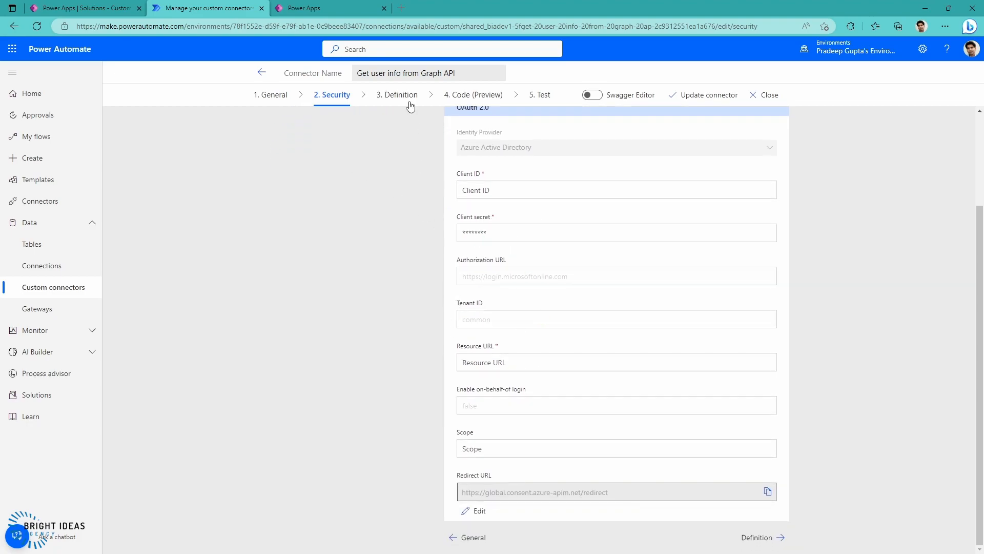
{"action": "left_click", "coordinate": [400, 9]}
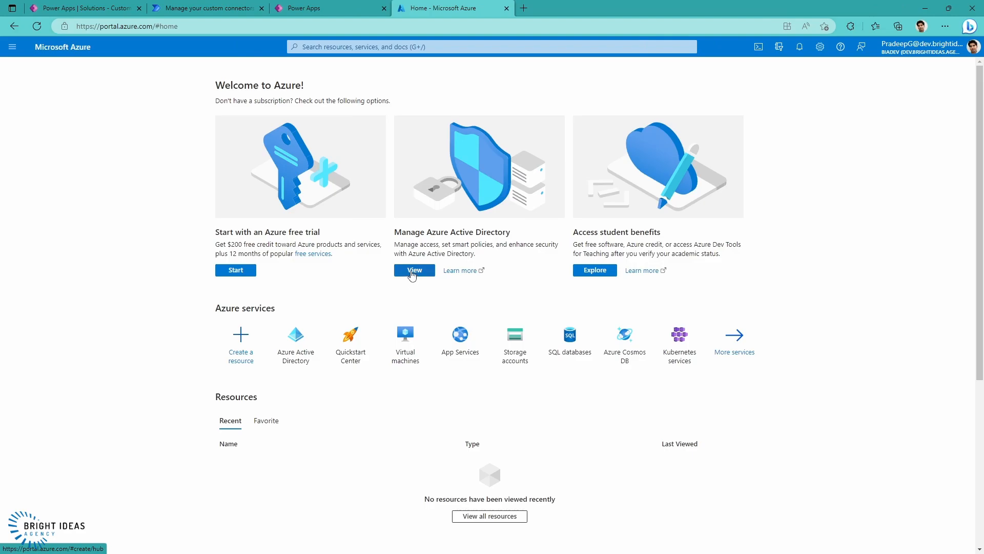
Go to Azure Active Directory app registrations and begin a new registration
{"action": "left_click", "coordinate": [413, 272]}
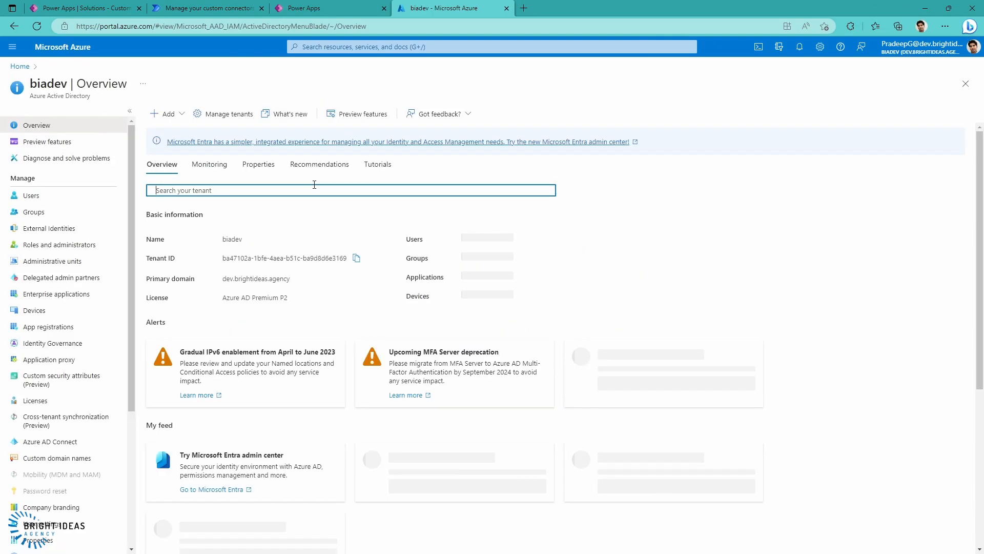
{"action": "left_click", "coordinate": [69, 328]}
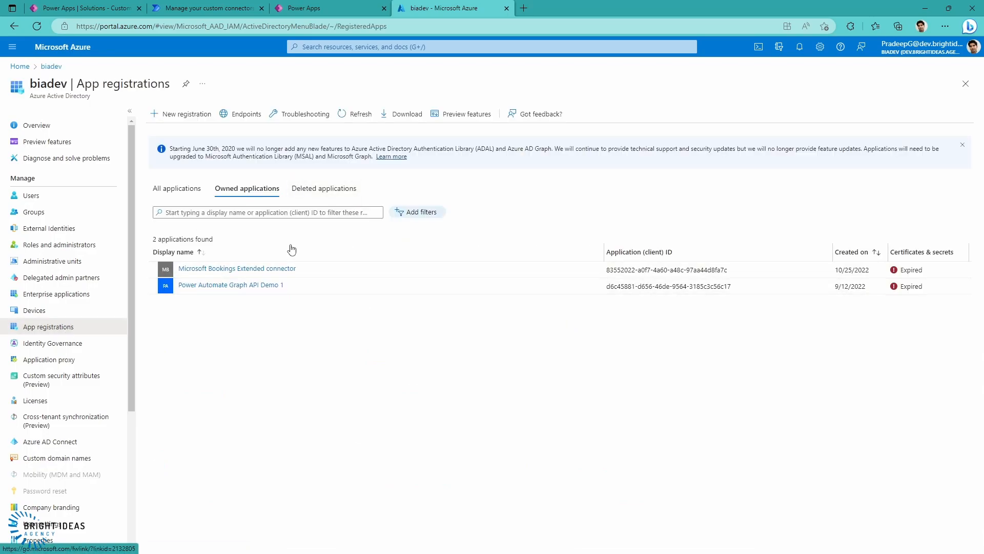
{"action": "left_click", "coordinate": [191, 117]}
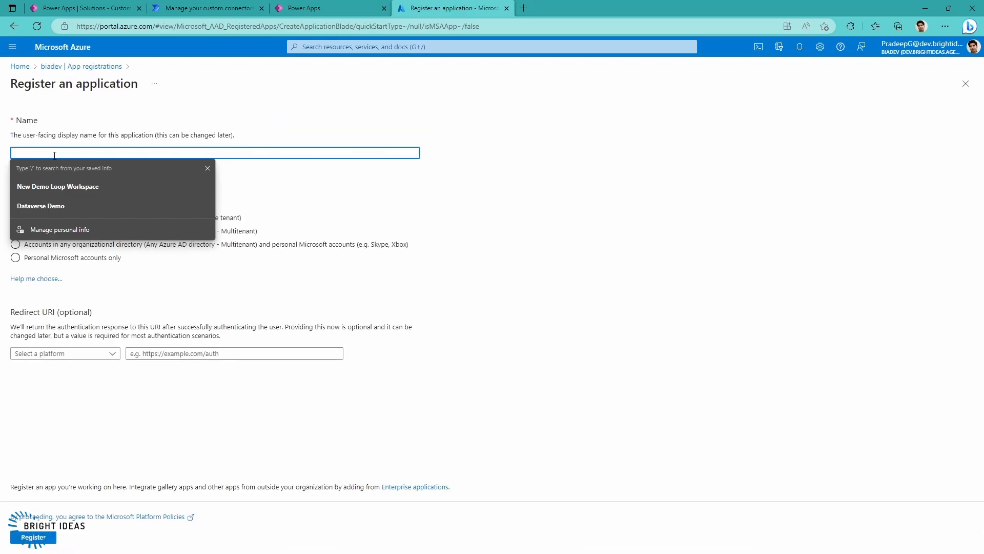
{"action": "type", "text": "Graph Connector 1"}
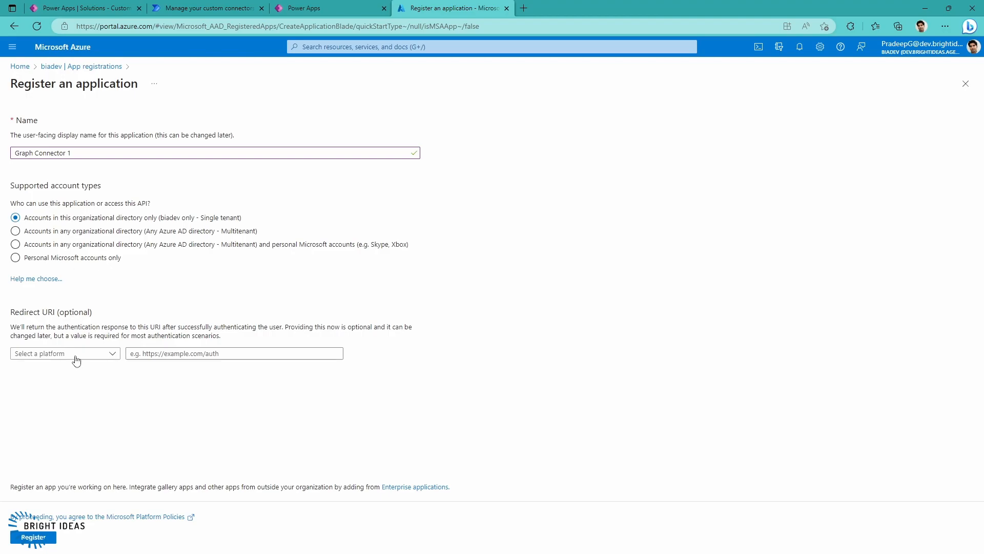
Register Graph Connector 1 with a Web redirect URI to global.consent.azure-apim.net
{"action": "left_click", "coordinate": [81, 355]}
{"action": "left_click", "coordinate": [53, 382]}
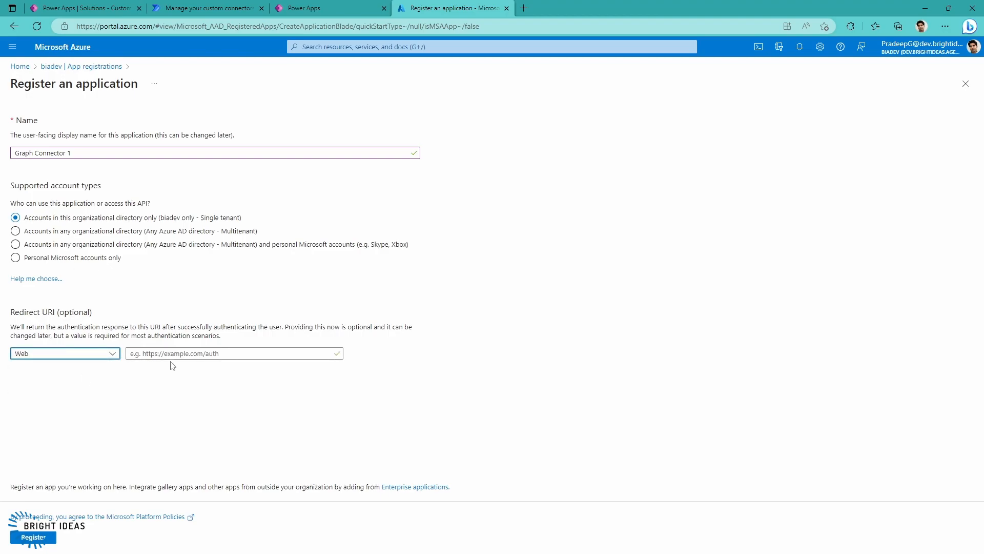
{"action": "left_click", "coordinate": [171, 351]}
{"action": "type", "text": "https://global.consent.azure-apim.net/redirect"}
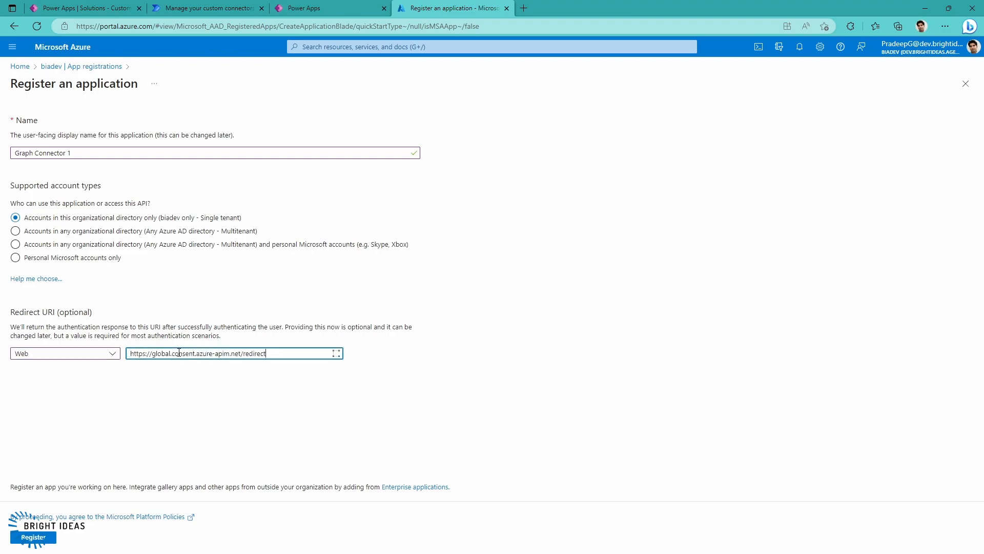
{"action": "left_click", "coordinate": [123, 422]}
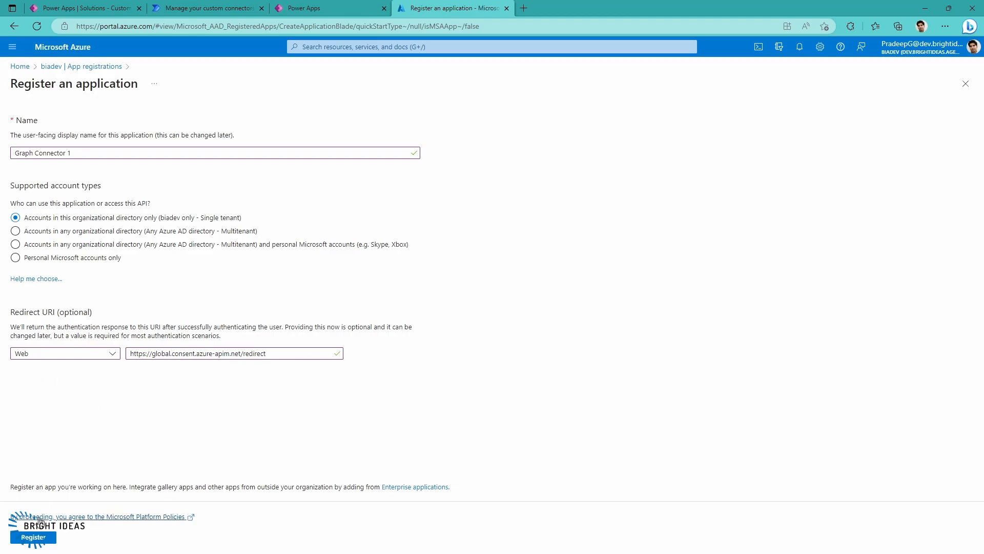
{"action": "left_click", "coordinate": [33, 537]}
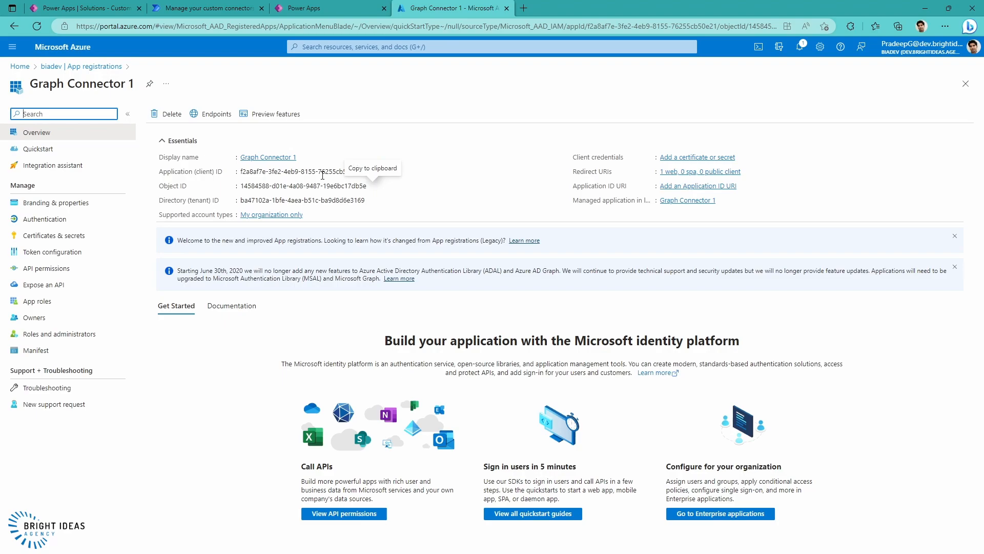
Copy Graph Connector 1's application client ID into the connector's Client ID field
{"action": "left_click", "coordinate": [367, 171]}
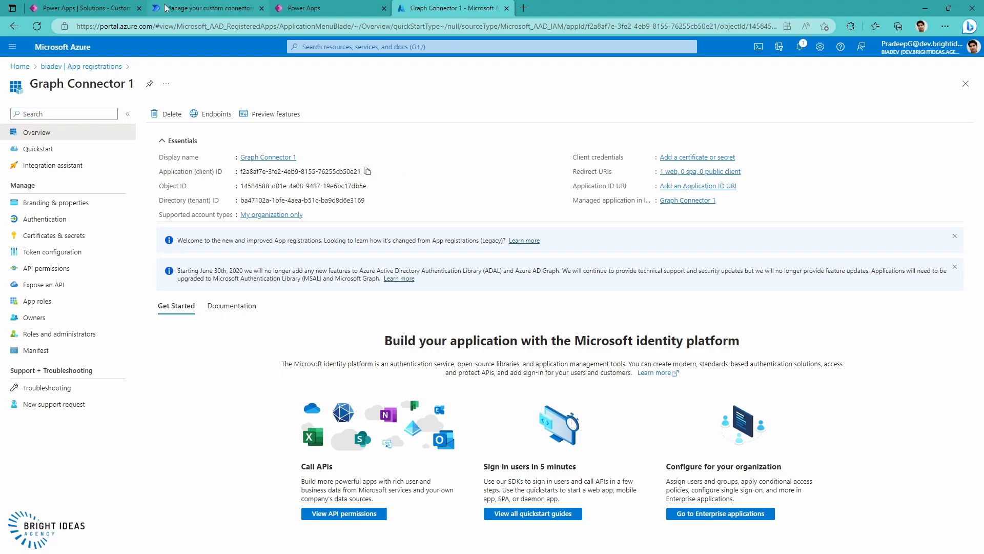
{"action": "left_click", "coordinate": [208, 9]}
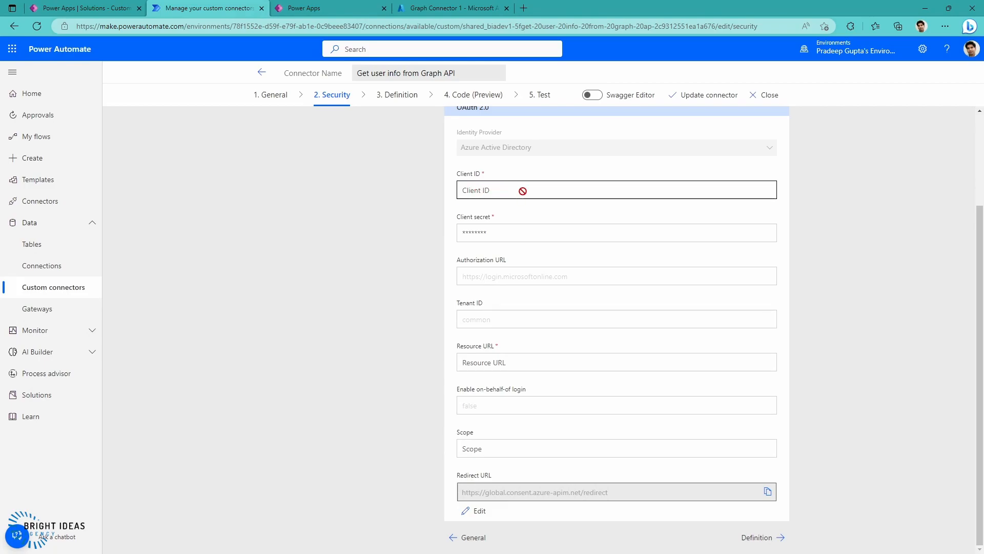
{"action": "left_click", "coordinate": [577, 190]}
{"action": "key", "text": "ctrl+v"}
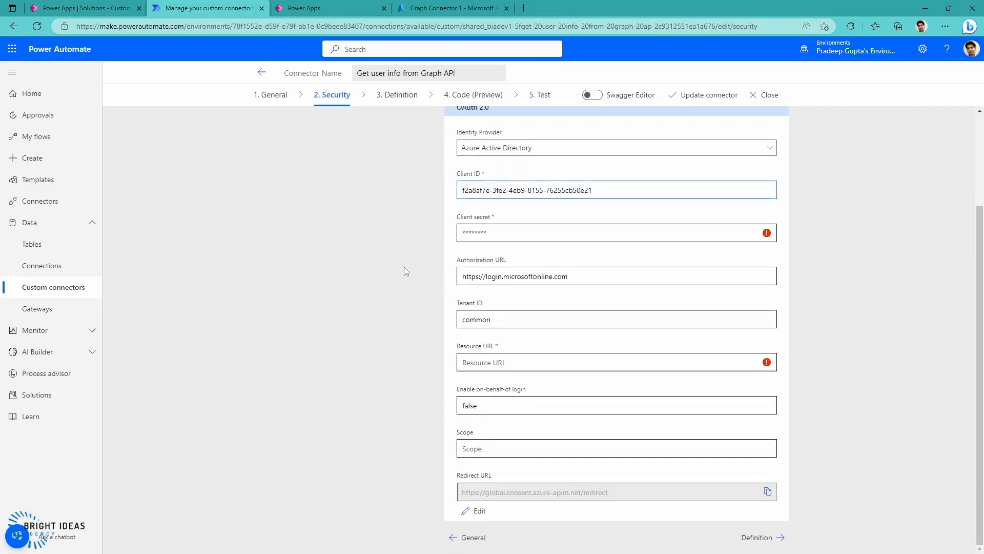
{"action": "left_click", "coordinate": [445, 7]}
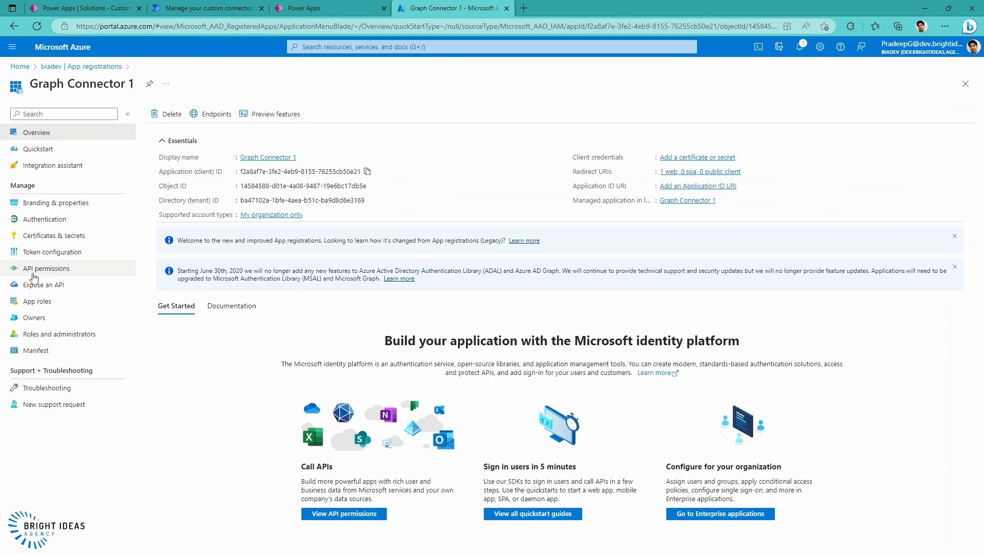
Create a new client secret for Graph Connector 1 and copy its value
{"action": "left_click", "coordinate": [48, 235]}
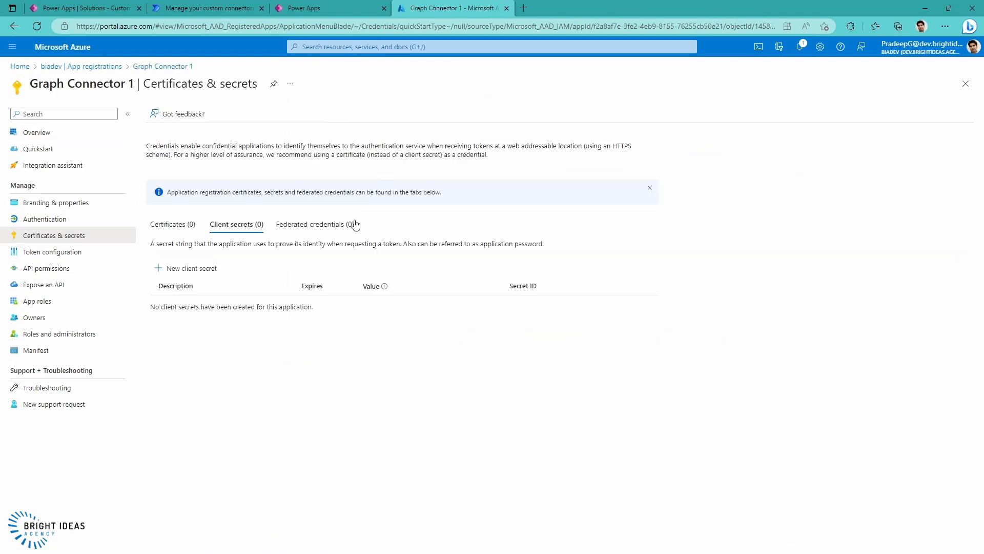
{"action": "left_click", "coordinate": [185, 268]}
{"action": "left_click", "coordinate": [713, 536]}
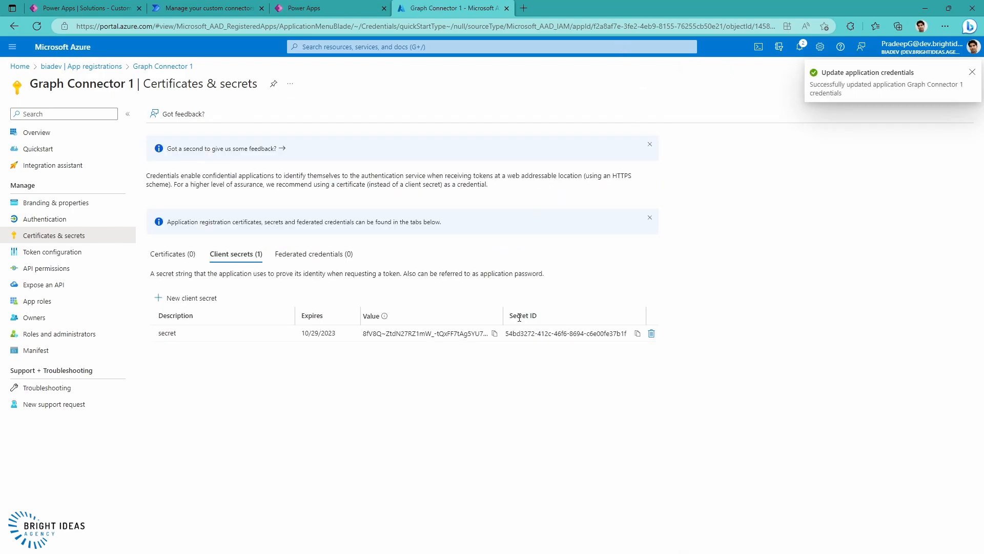
{"action": "left_click", "coordinate": [495, 333]}
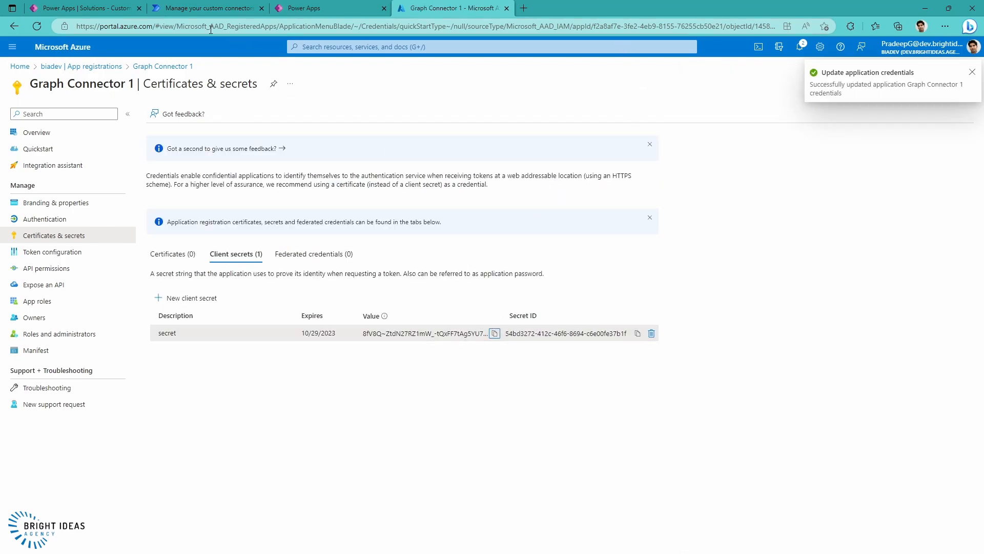
{"action": "left_click", "coordinate": [204, 8]}
{"action": "left_click", "coordinate": [465, 232]}
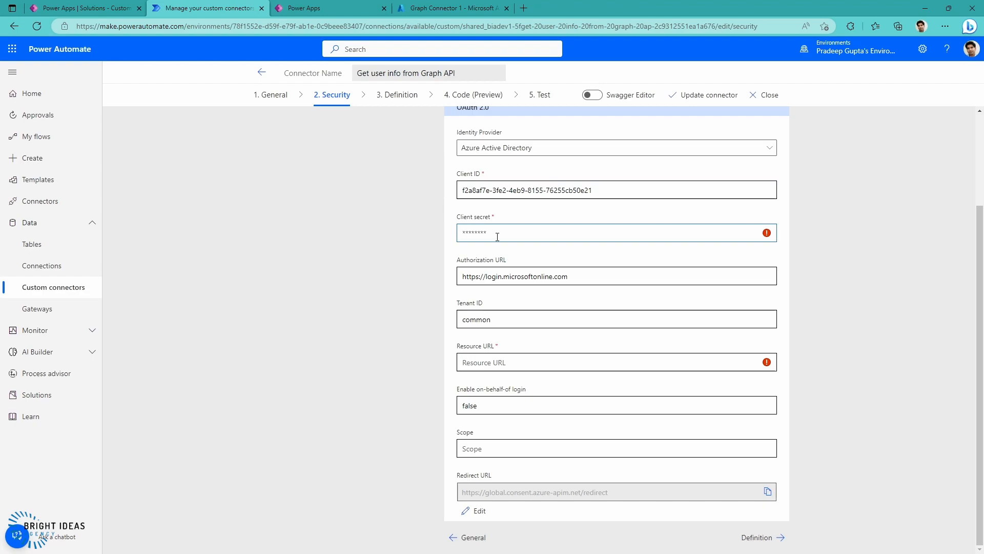
{"action": "key", "text": "ctrl+v"}
{"action": "left_click", "coordinate": [489, 368]}
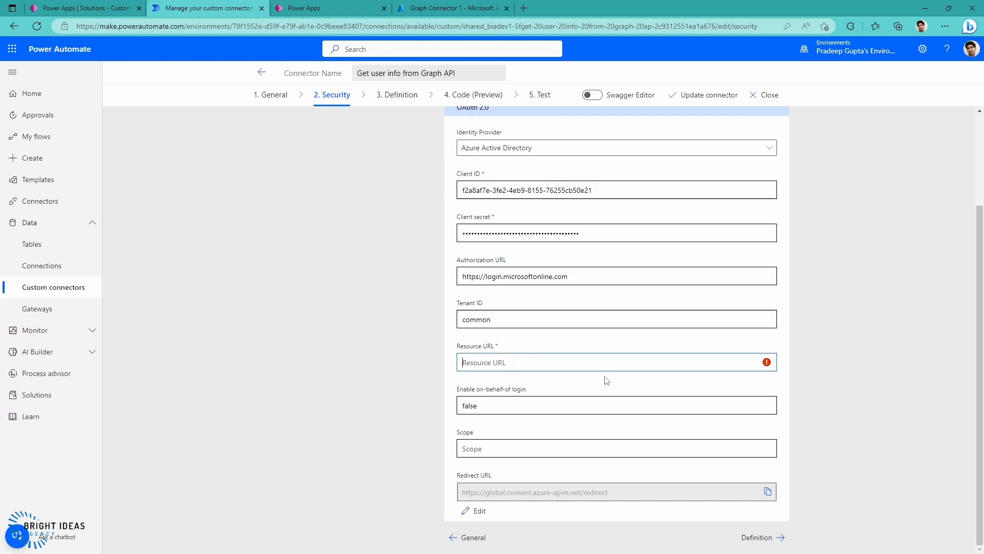
{"action": "type", "text": "https://graph.microsoft.com"}
{"action": "left_click", "coordinate": [700, 94]}
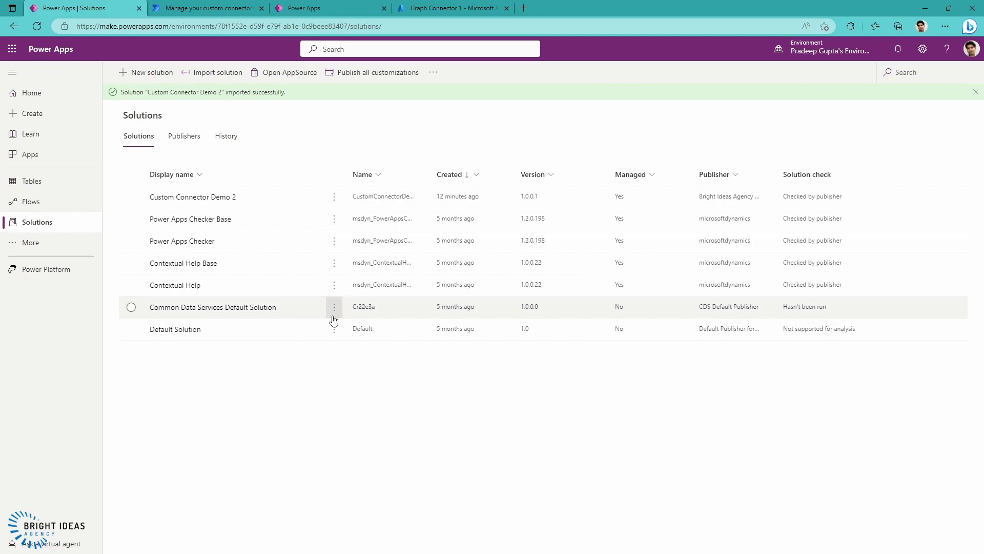
Start importing the Custom Connector Demo solution and choose a new connection for its connector
{"action": "left_click", "coordinate": [220, 72]}
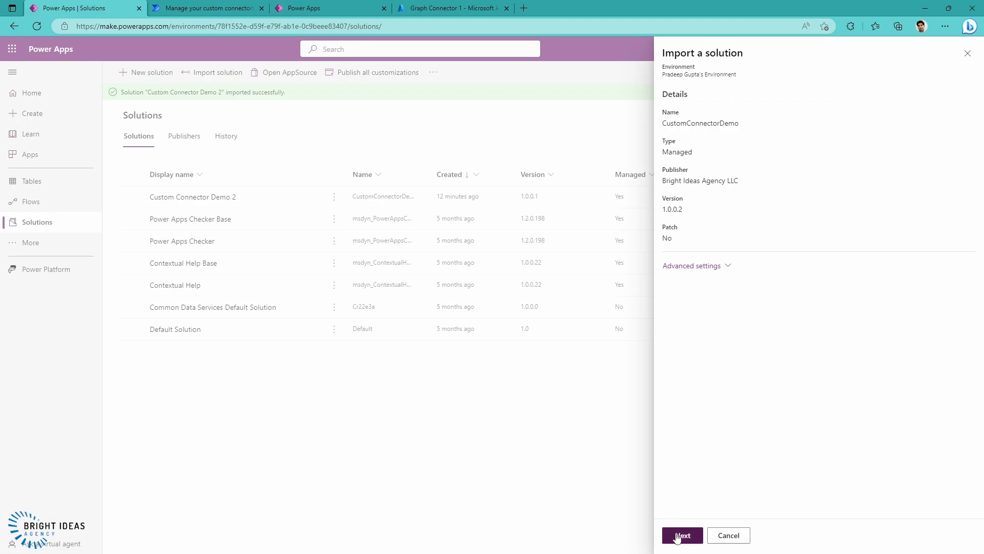
{"action": "left_click", "coordinate": [685, 535]}
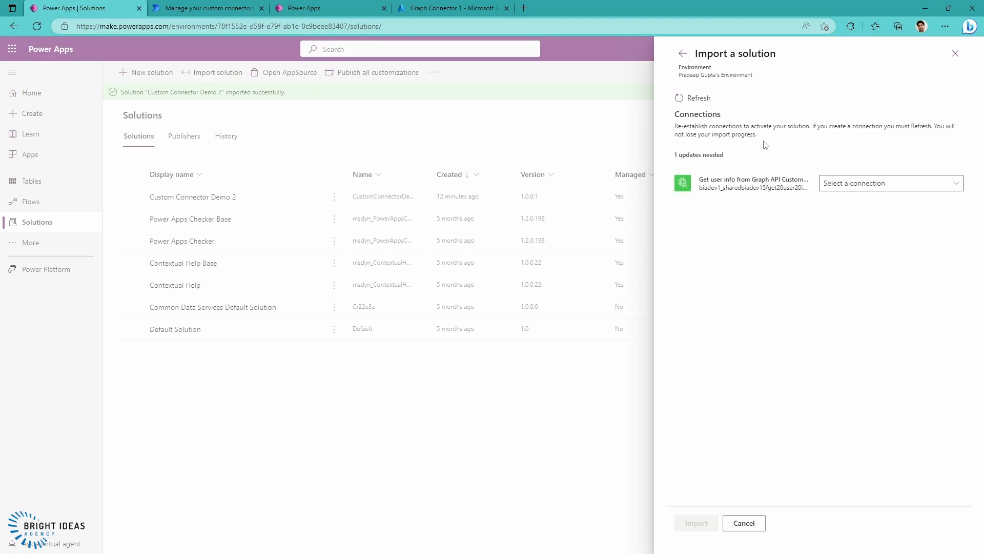
{"action": "left_click", "coordinate": [939, 188]}
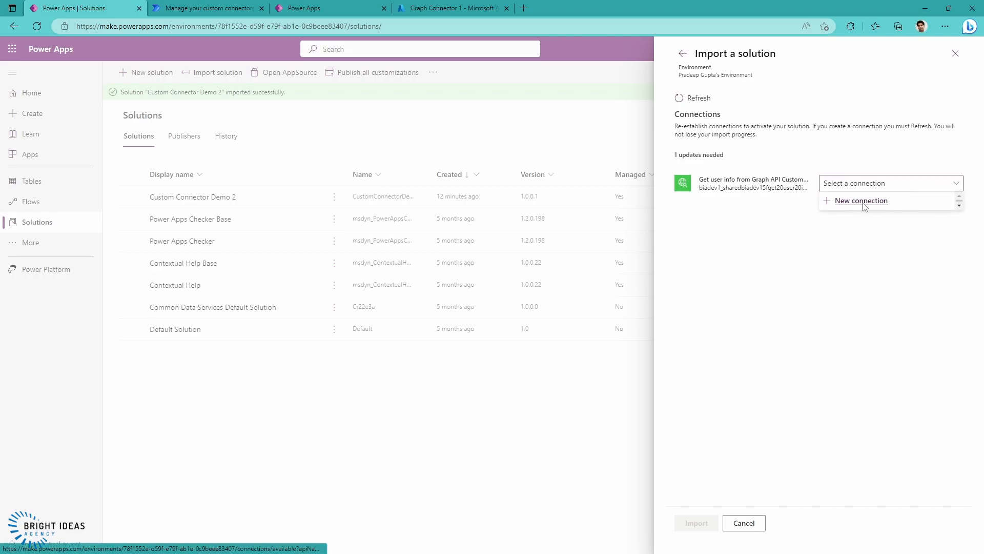
{"action": "left_click", "coordinate": [861, 201]}
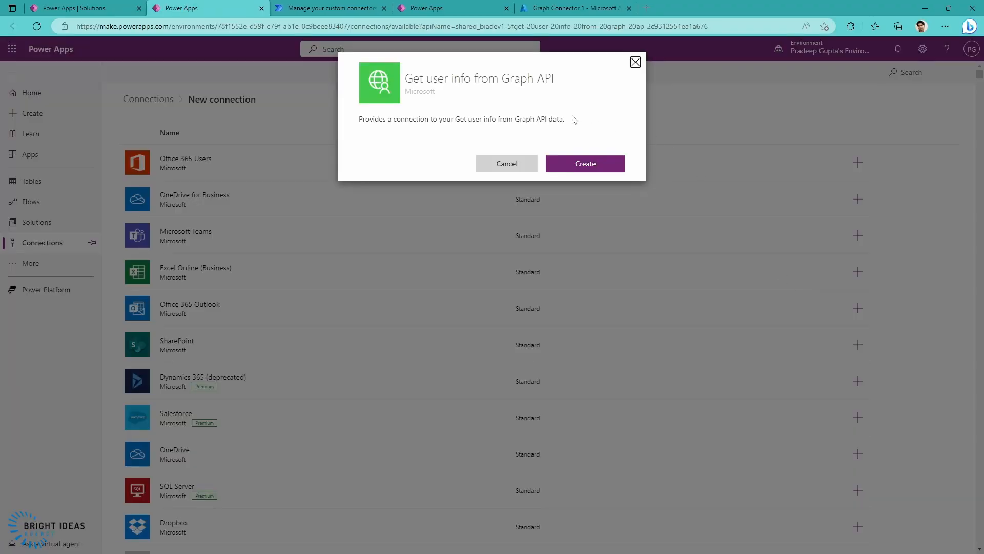
Create the Graph API user-info connection, signing in with the work account and accepting the profile permissions
{"action": "left_click", "coordinate": [587, 165]}
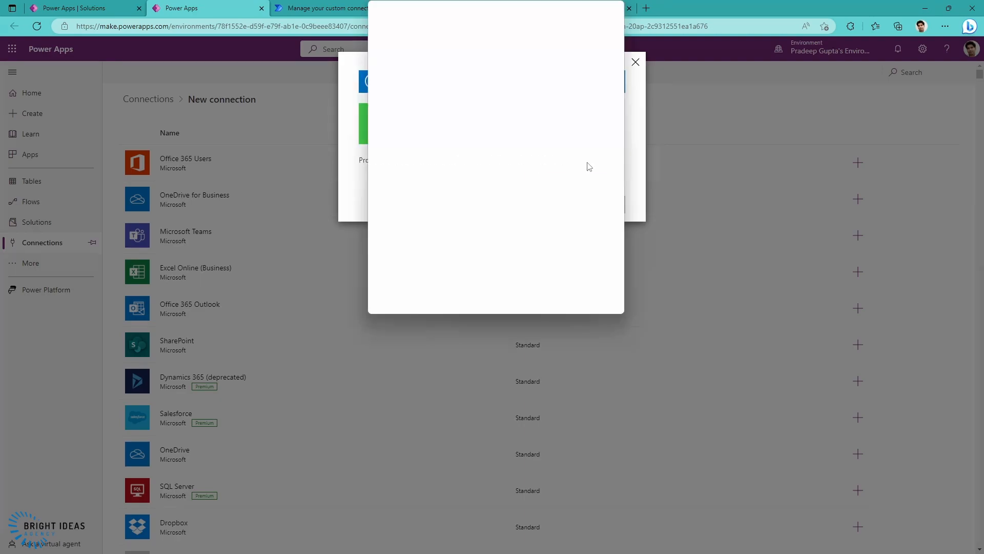
{"action": "left_click", "coordinate": [471, 105]}
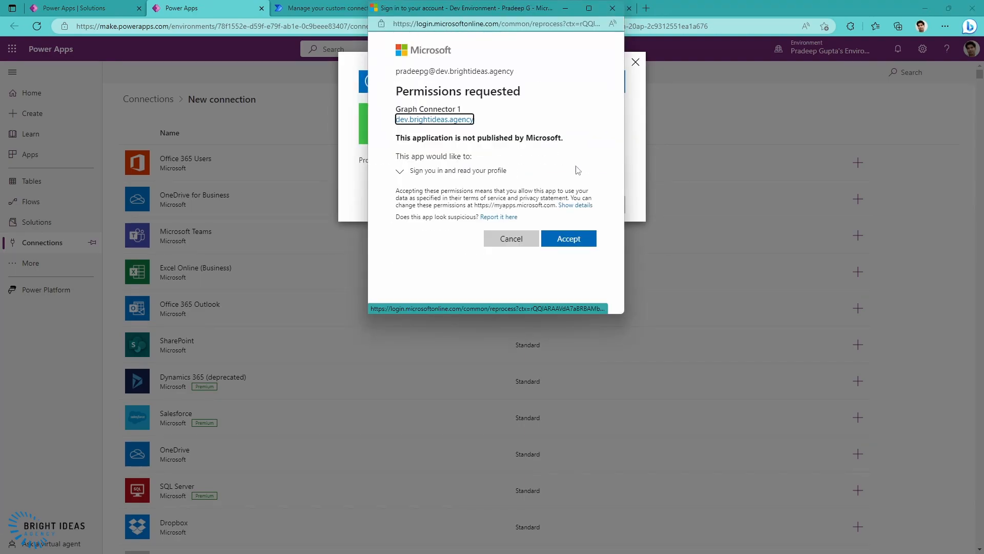
{"action": "left_click", "coordinate": [568, 240]}
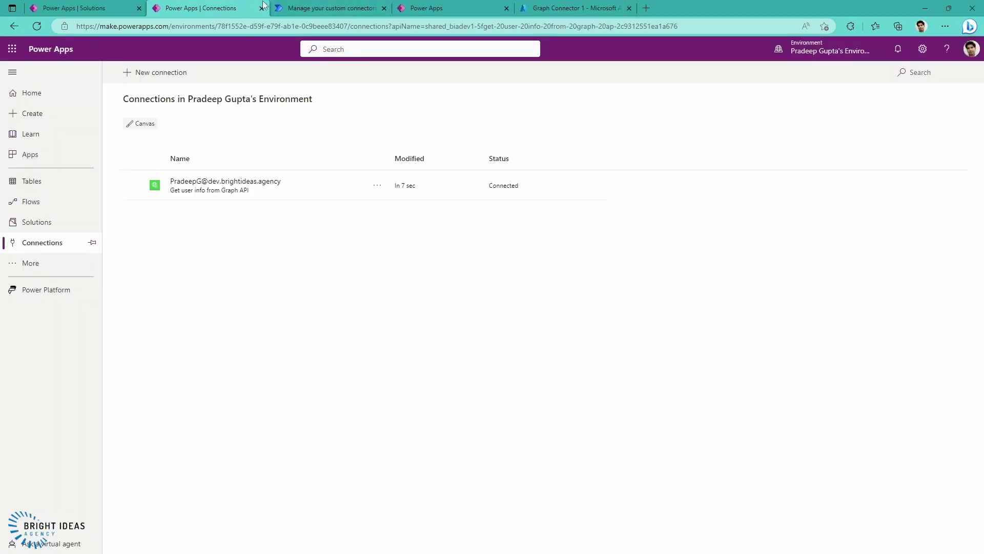
{"action": "left_click", "coordinate": [262, 7]}
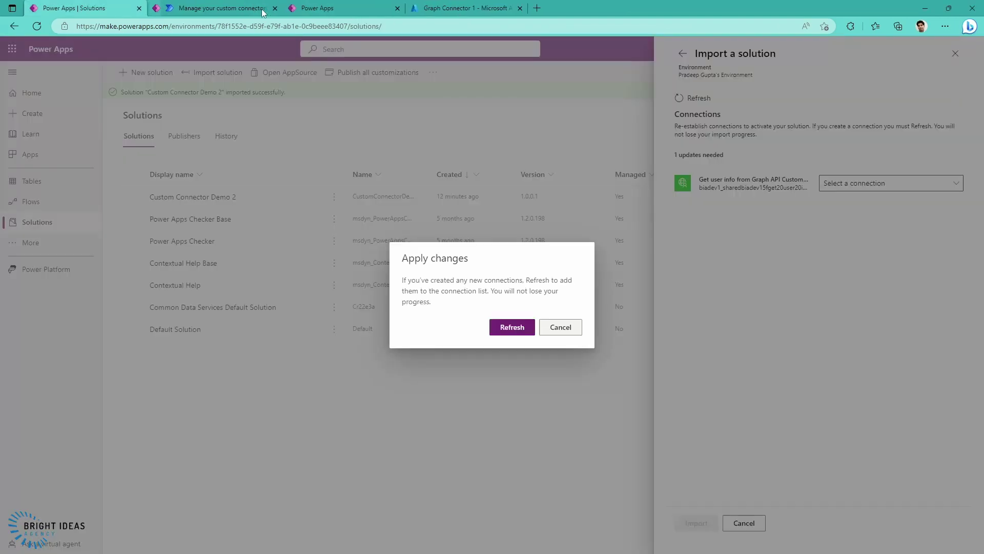
Refresh the connections so the new one is selected and import the solution
{"action": "left_click", "coordinate": [501, 328]}
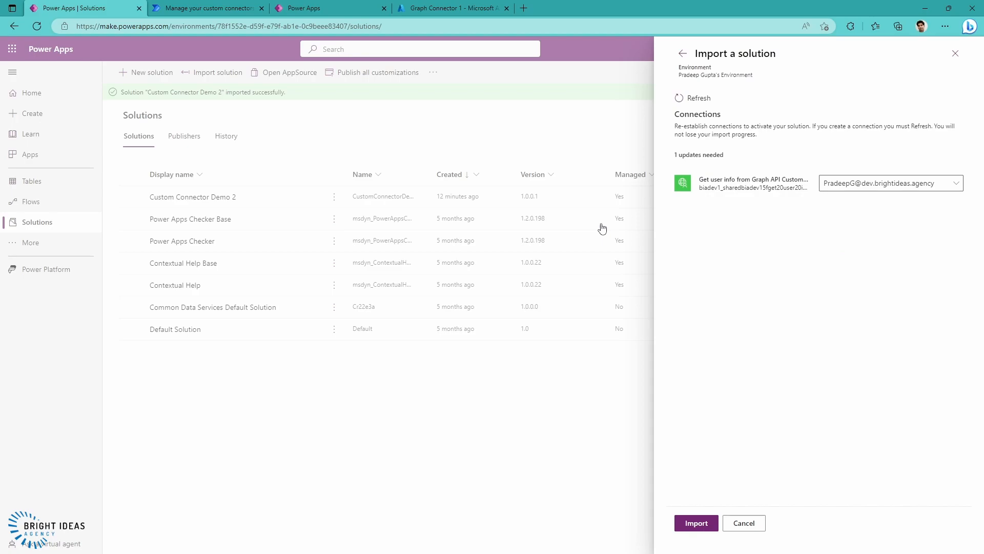
{"action": "left_click", "coordinate": [697, 522]}
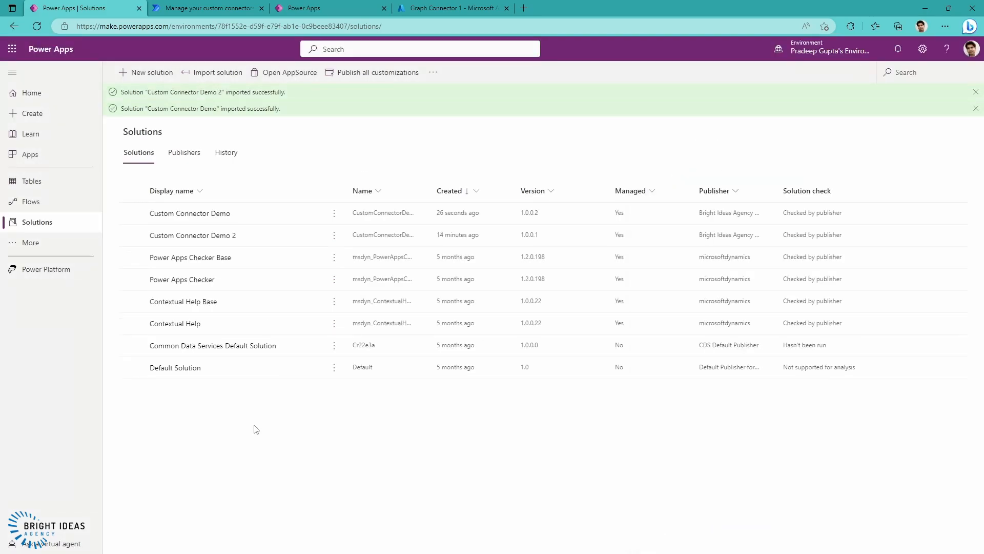
From the Custom Connector Demo solution, open the Button -> Get-Me cloud flow's details page
{"action": "left_click", "coordinate": [177, 215]}
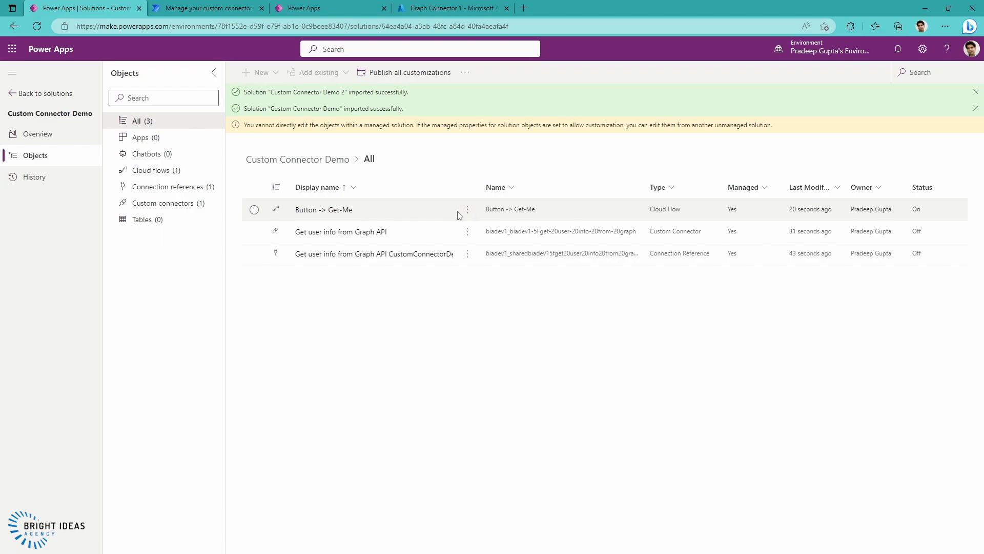
{"action": "left_click", "coordinate": [466, 209]}
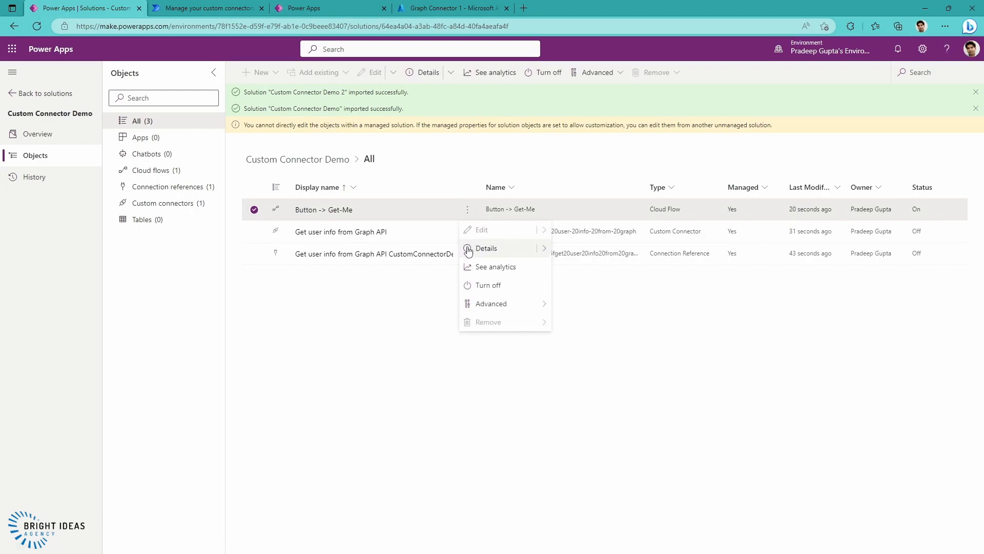
{"action": "key", "text": "Escape"}
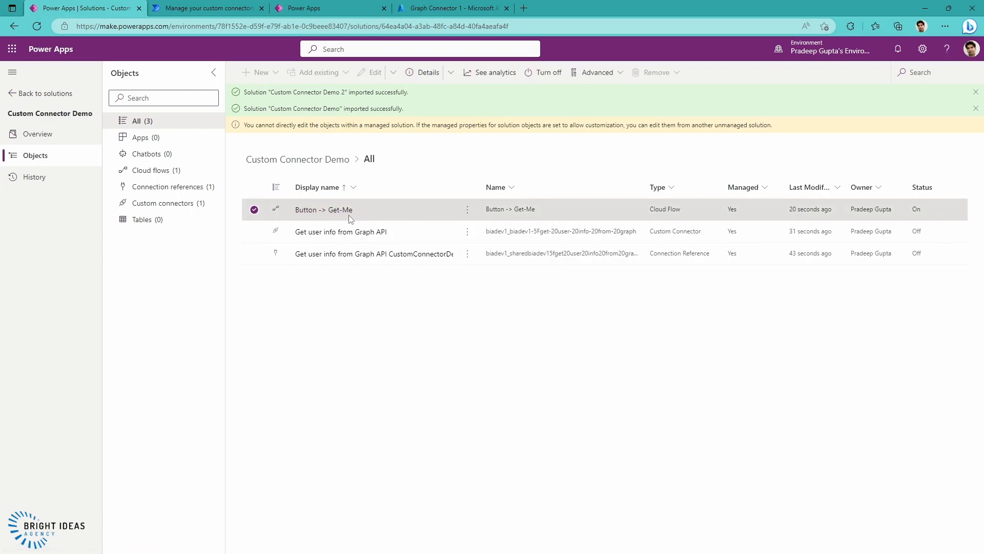
{"action": "left_click", "coordinate": [338, 210]}
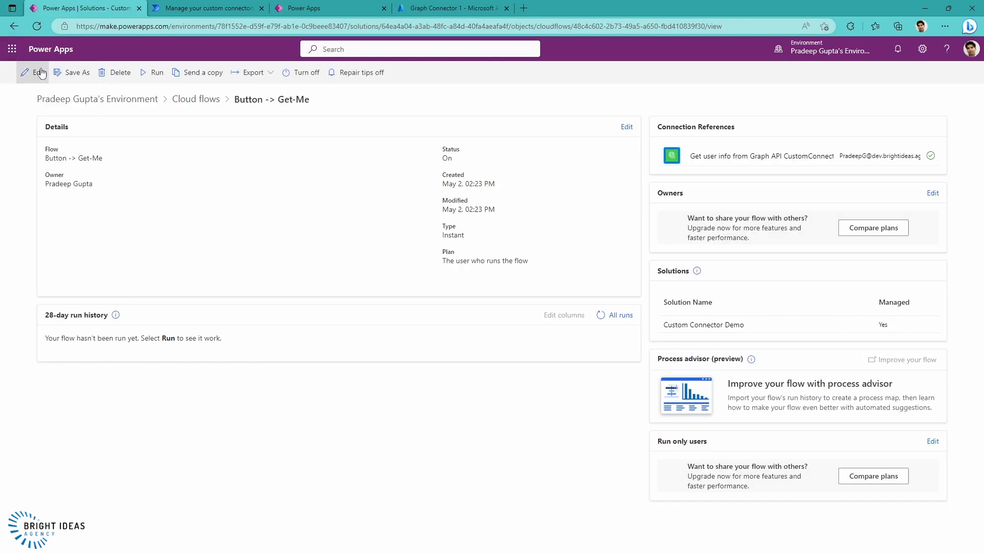
Edit the Button -> Get-Me flow and start a manually triggered test
{"action": "left_click", "coordinate": [34, 72]}
{"action": "left_click", "coordinate": [958, 71]}
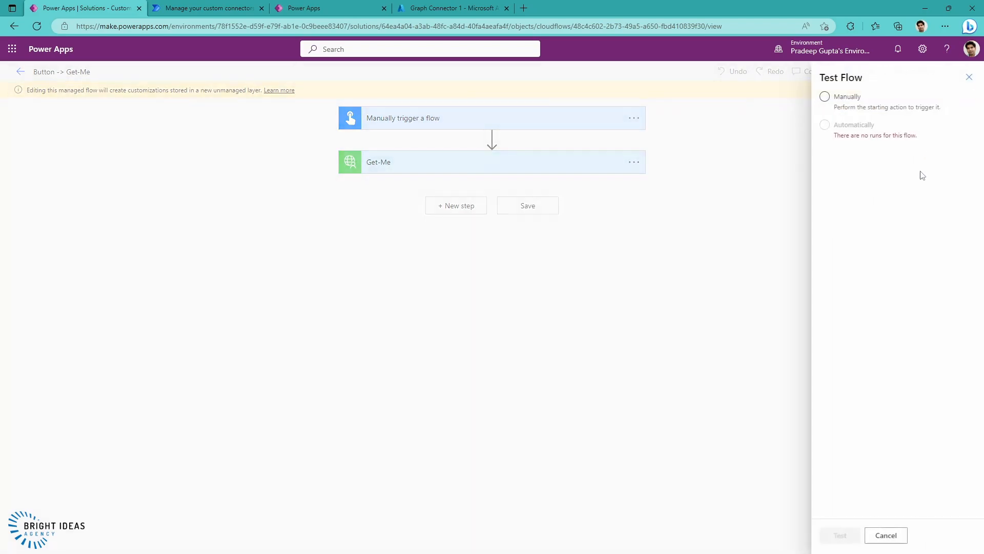
{"action": "left_click", "coordinate": [830, 101]}
{"action": "left_click", "coordinate": [837, 534]}
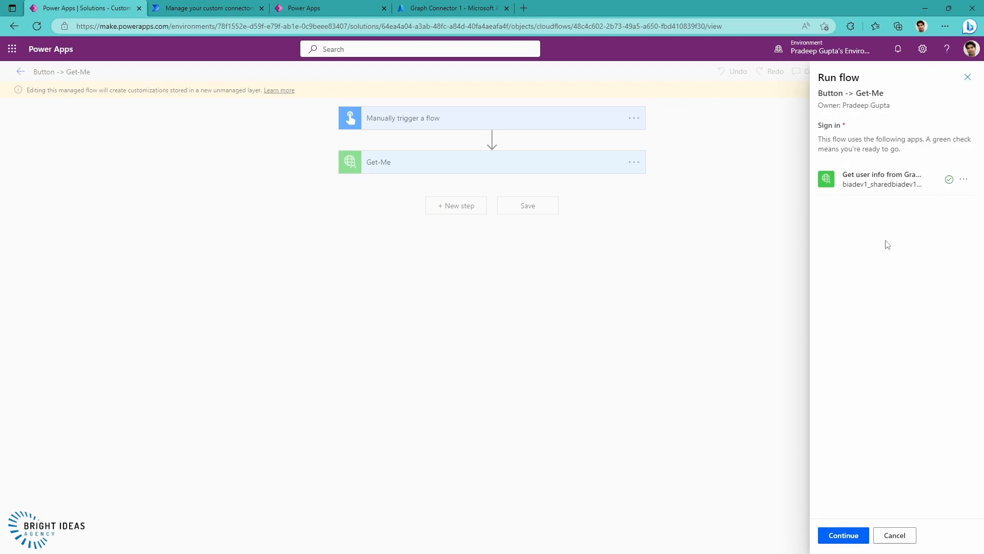
Run the flow past the connection check and expand the Get-Me step to view the returned profile body
{"action": "left_click", "coordinate": [836, 534]}
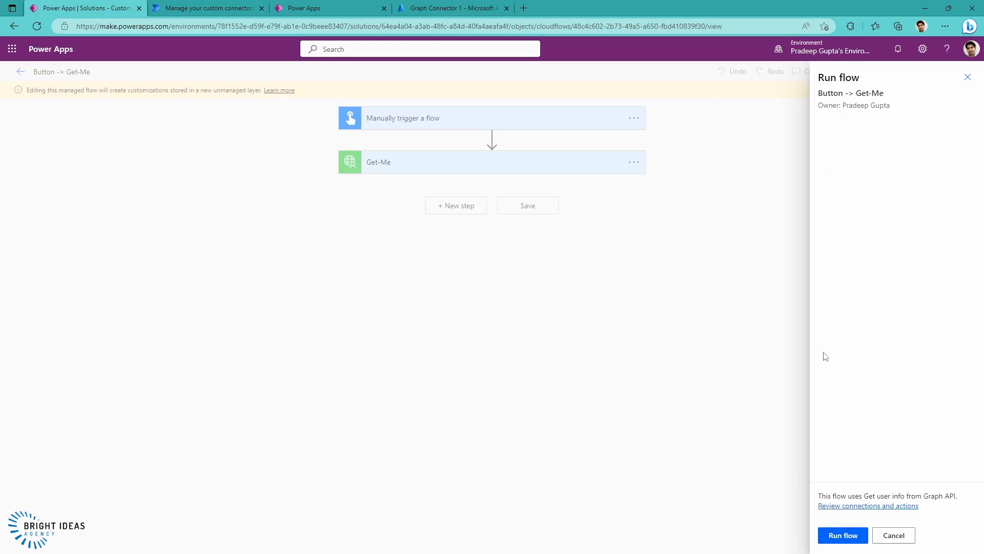
{"action": "left_click", "coordinate": [854, 541]}
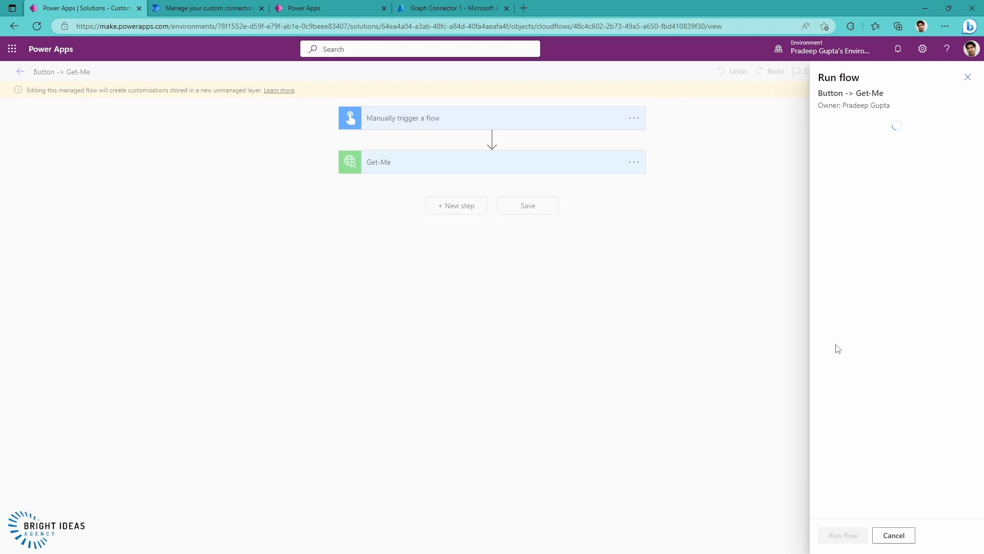
{"action": "left_click", "coordinate": [441, 181]}
{"action": "scroll", "coordinate": [518, 324], "scroll_direction": "down", "scroll_amount": 1}
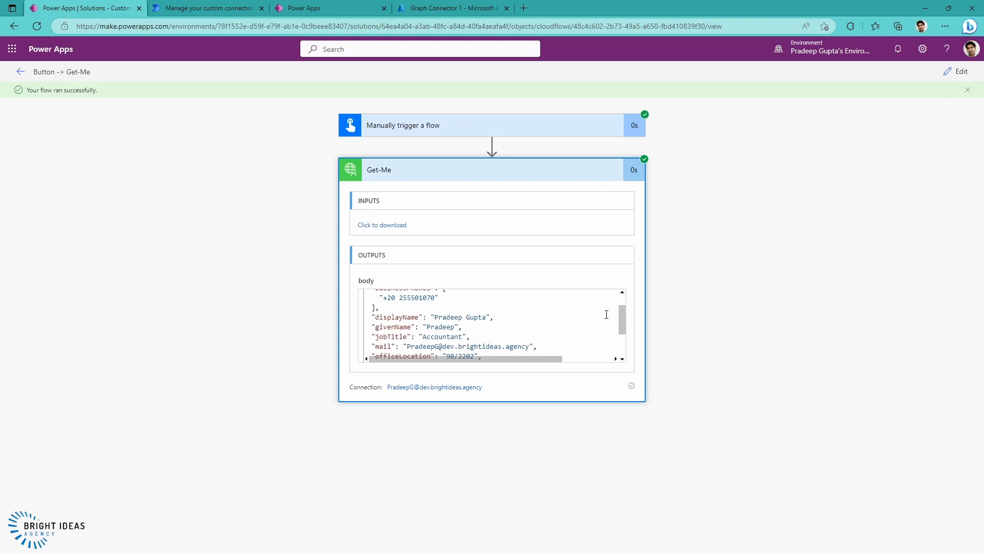
{"action": "left_click_drag", "start_coordinate": [624, 323], "coordinate": [623, 344]}
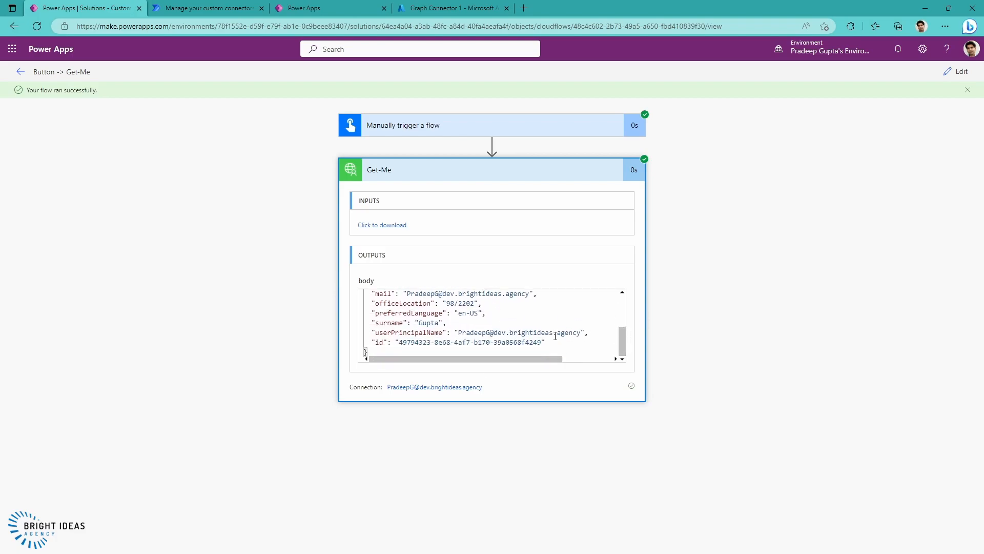